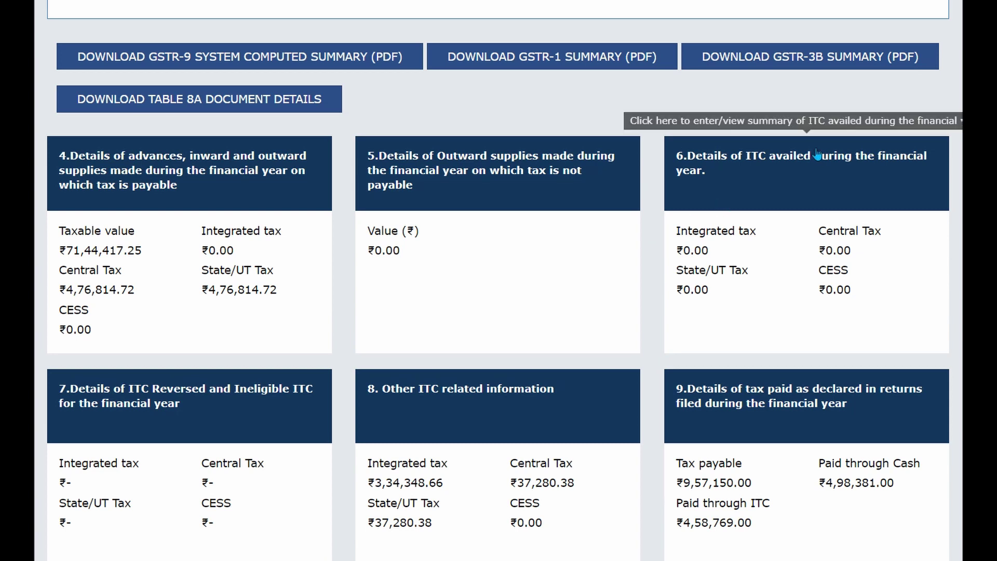
Open table 6, details of ITC availed during the financial year, from the GSTR-9 dashboard.
scroll(810, 166, "down", 1)
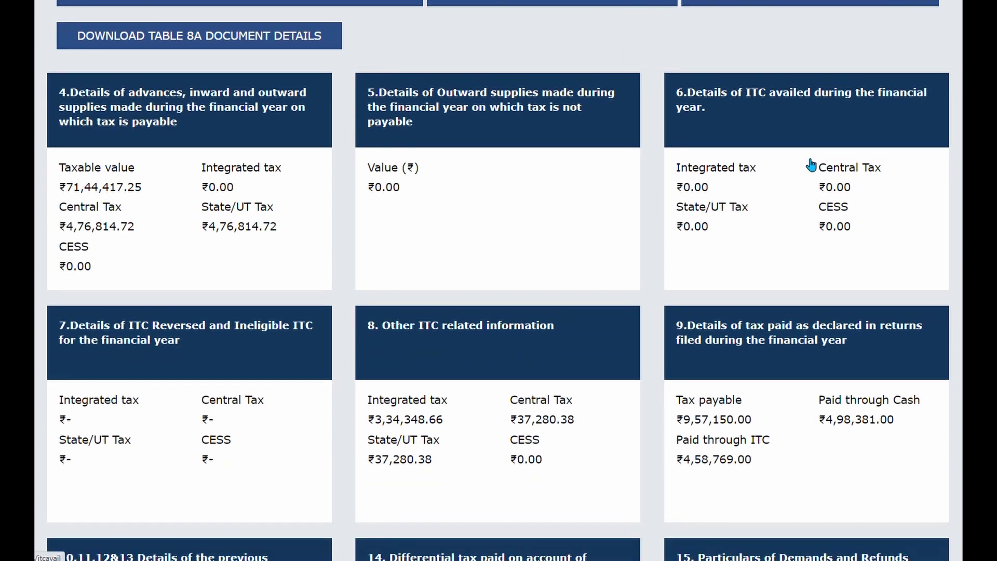
left_click(805, 116)
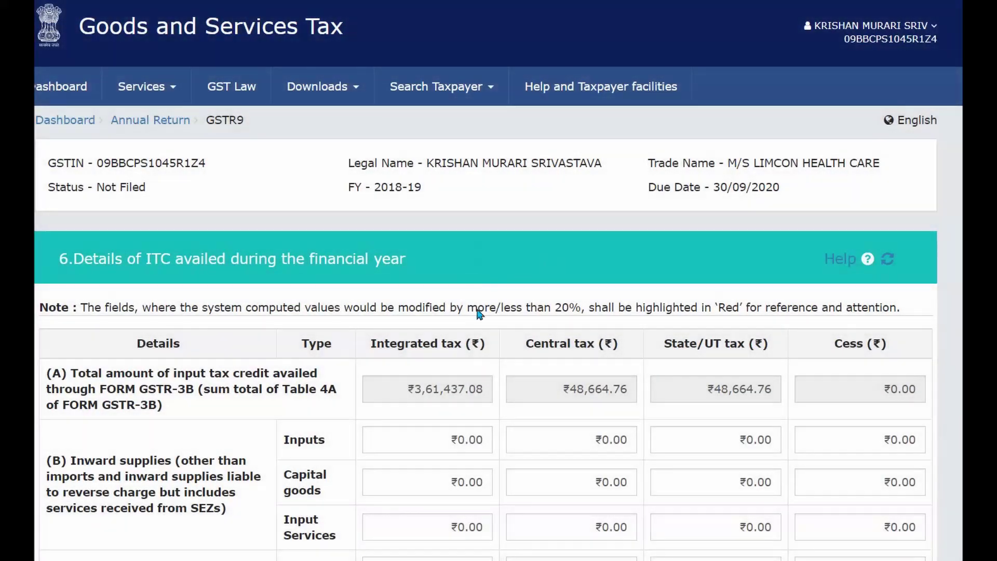
scroll(479, 315, "down", 1)
scroll(477, 314, "down", 3)
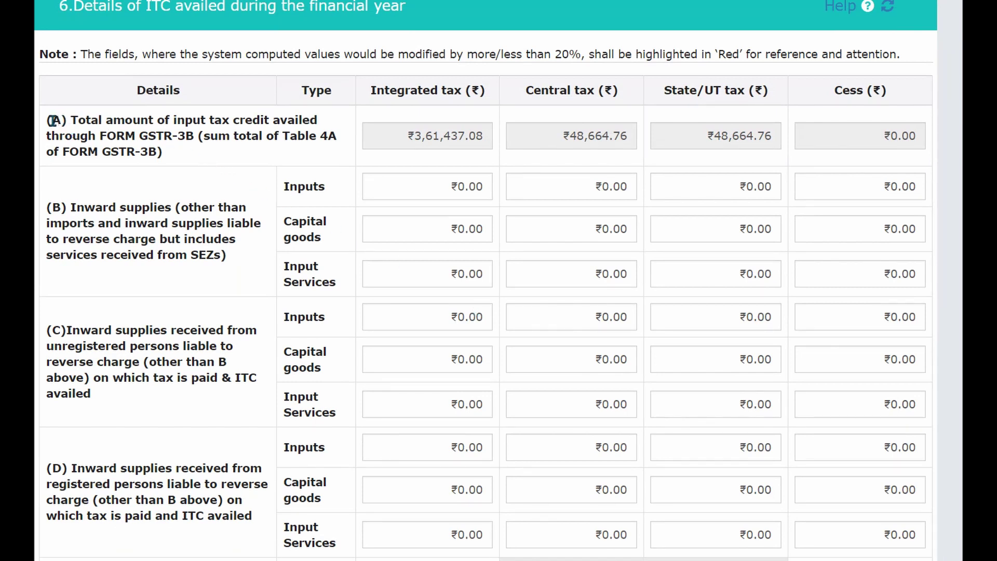
Examine the descriptions of rows (A) to (D), from total ITC availed through GSTR-3B to reverse-charge inward supplies from registered persons.
left_click_drag(51, 120, 72, 136)
left_click_drag(138, 136, 178, 136)
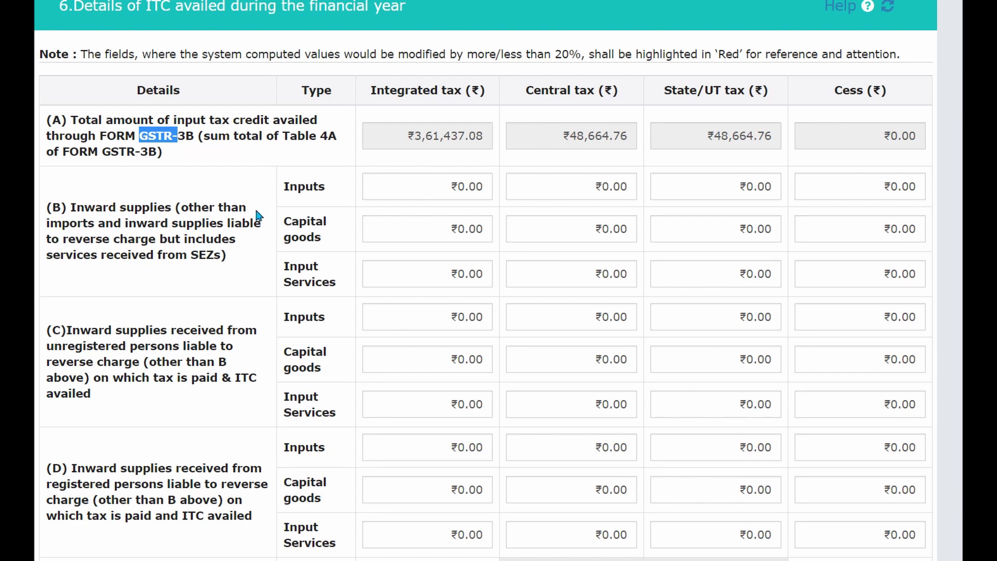
scroll(256, 216, "down", 1)
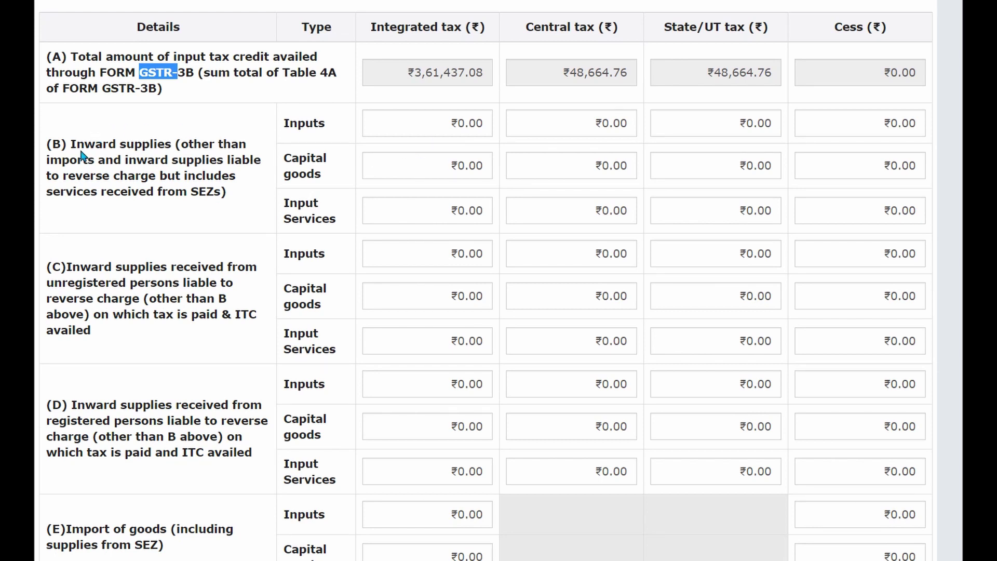
left_click_drag(69, 145, 246, 203)
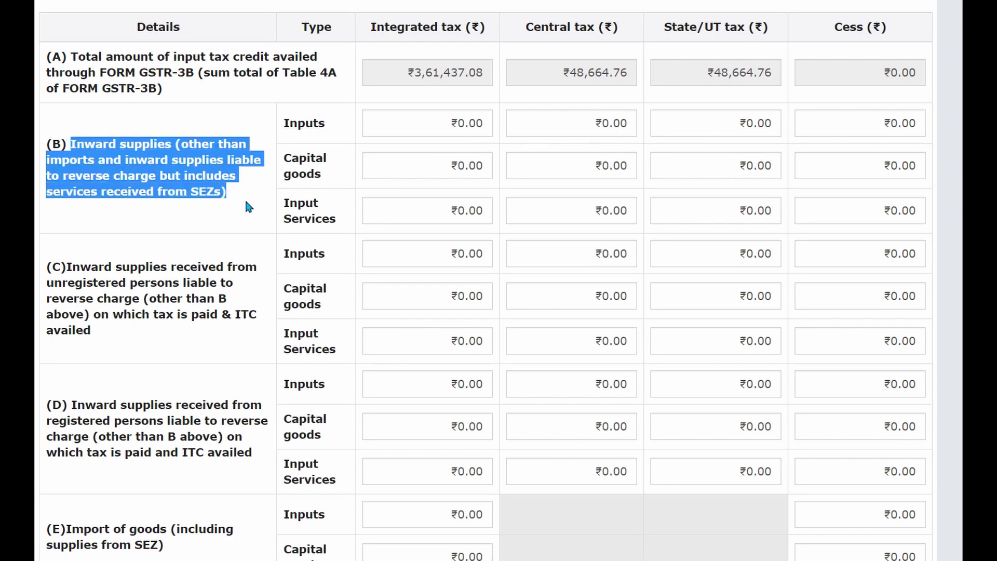
left_click_drag(70, 267, 165, 314)
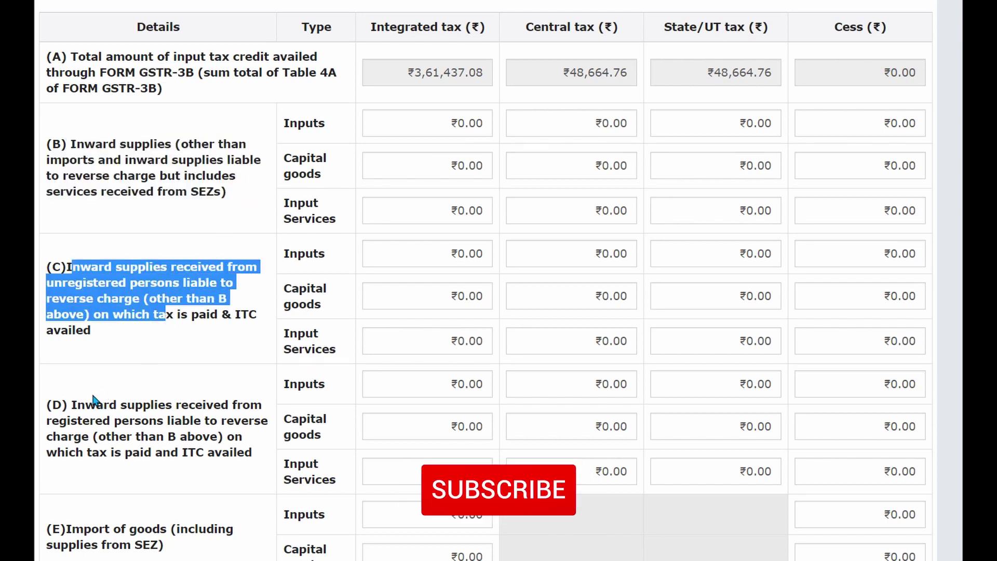
left_click_drag(68, 405, 252, 469)
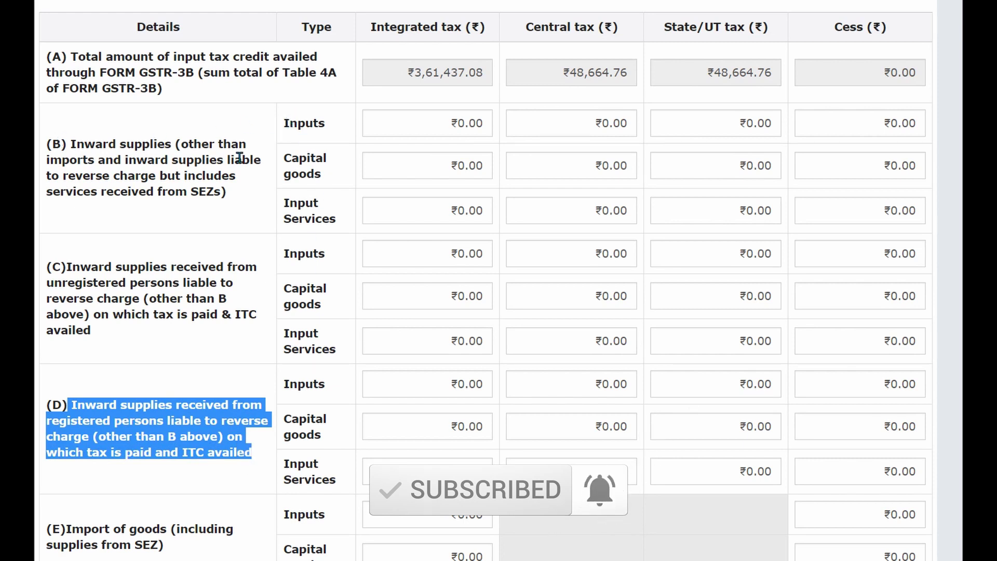
Examine how row (B) inward supplies is divided into inputs, capital goods and input services.
left_click_drag(283, 124, 349, 218)
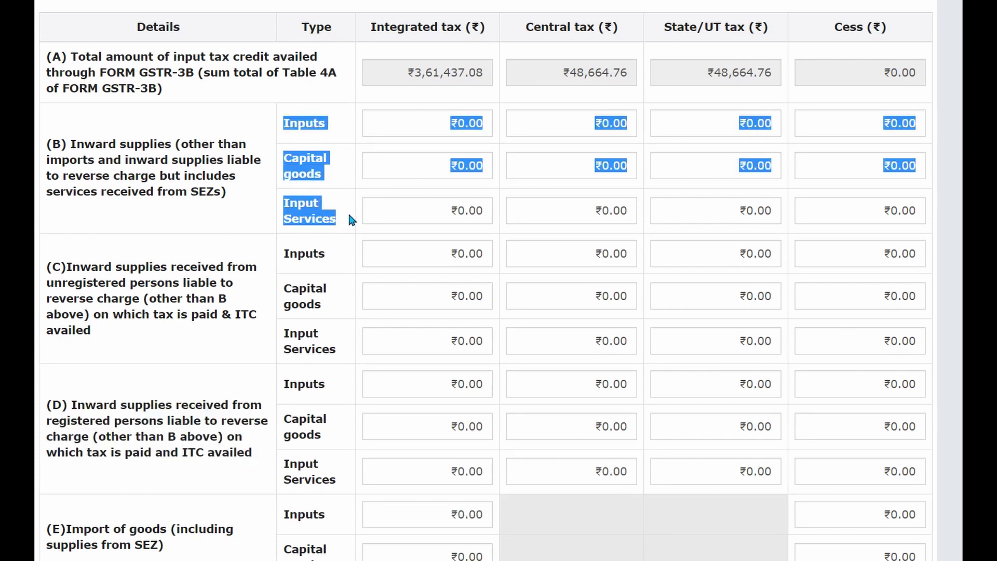
left_click(341, 163)
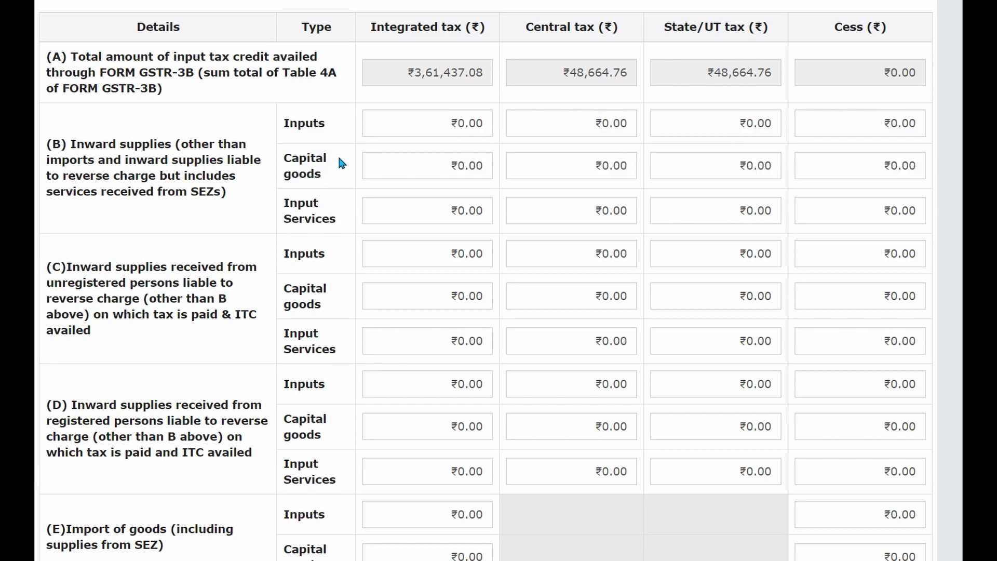
left_click_drag(284, 121, 345, 223)
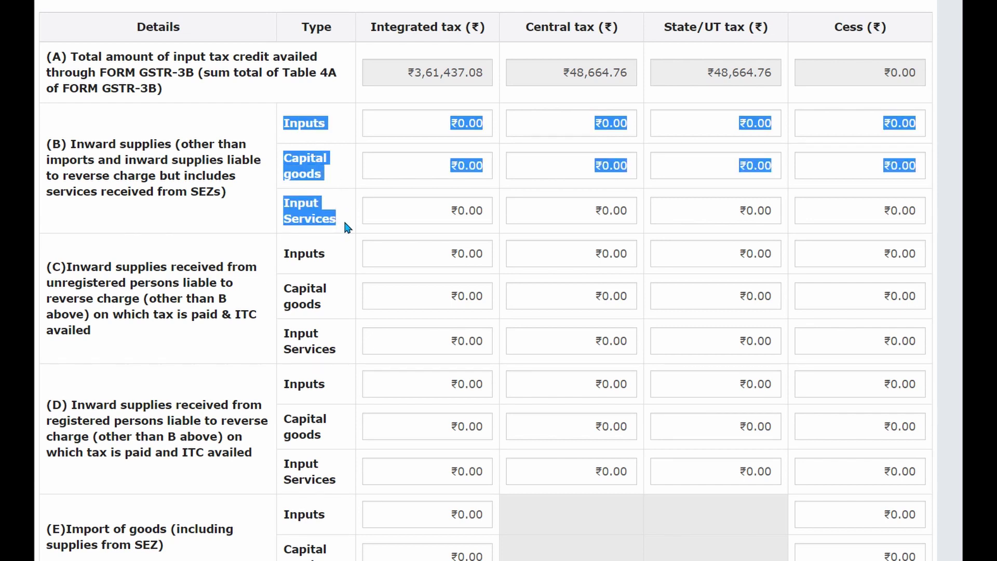
left_click(337, 175)
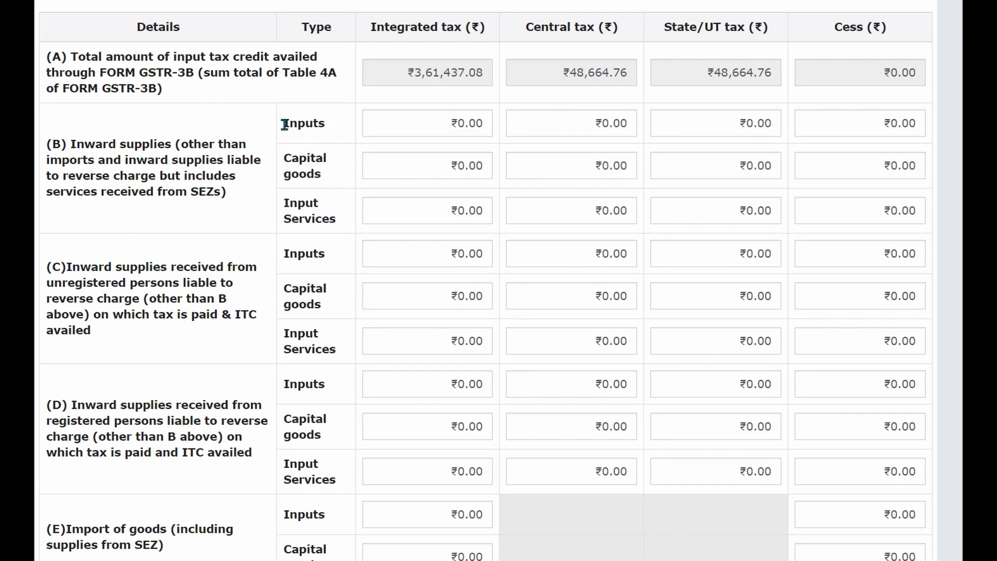
left_click_drag(284, 125, 339, 140)
left_click_drag(284, 157, 335, 222)
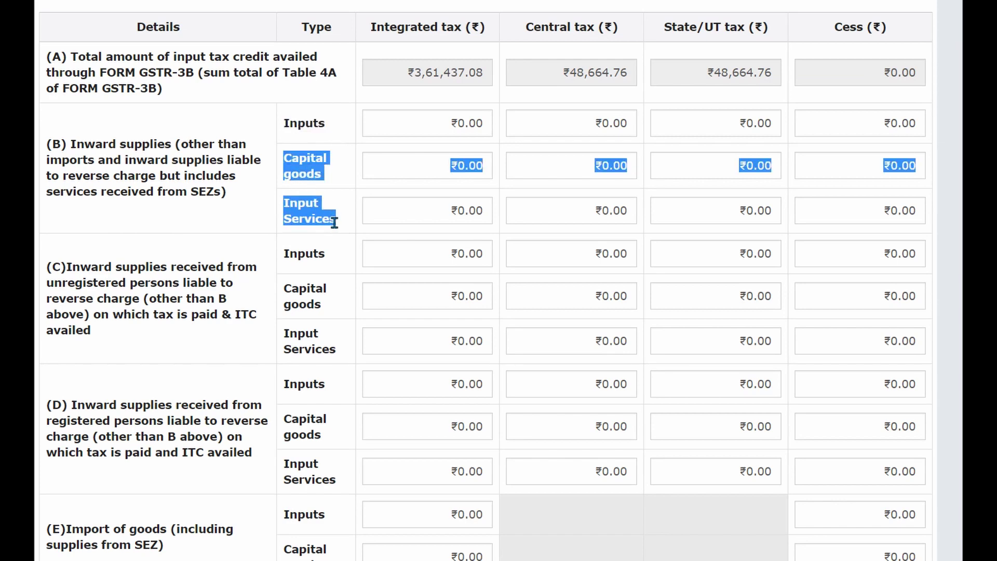
Compare the reverse-charge rows (C) for unregistered persons and (D) for registered persons.
scroll(143, 270, "down", 3)
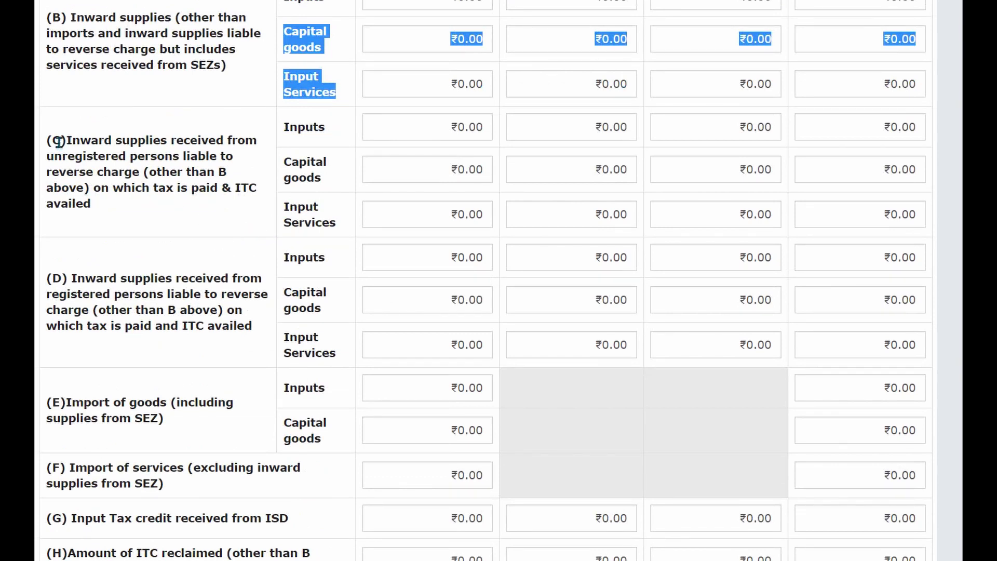
left_click_drag(46, 142, 265, 335)
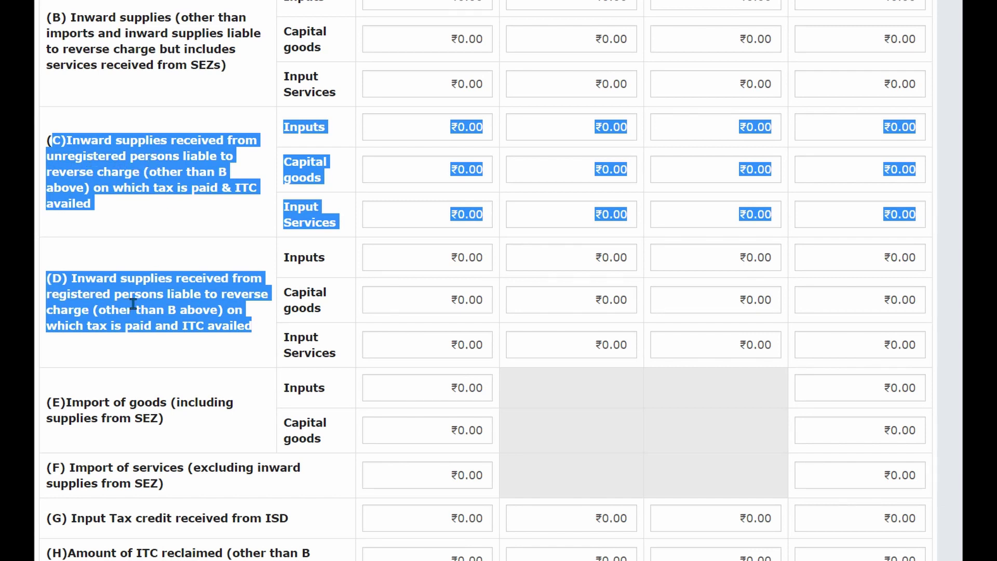
left_click(210, 229)
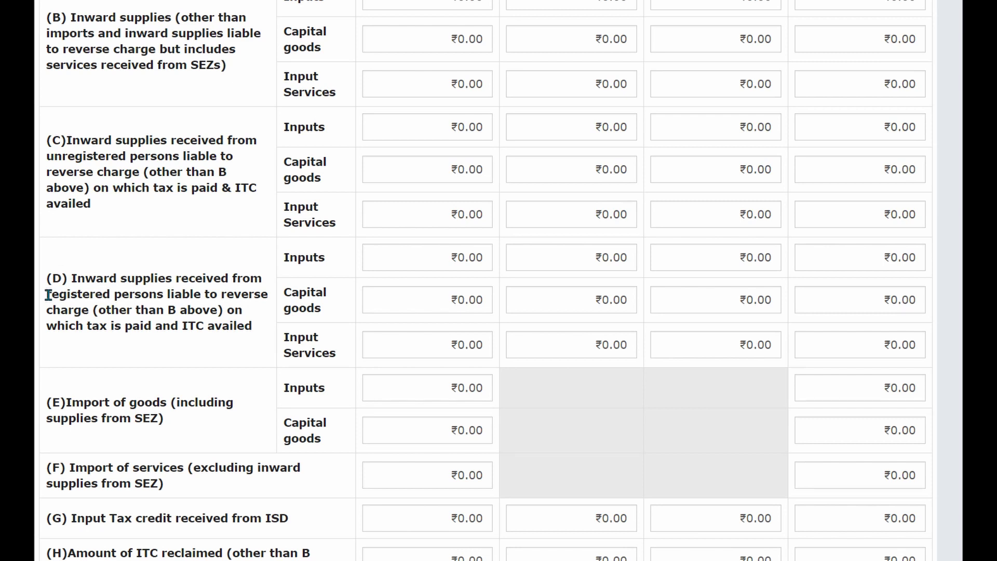
left_click_drag(50, 295, 168, 307)
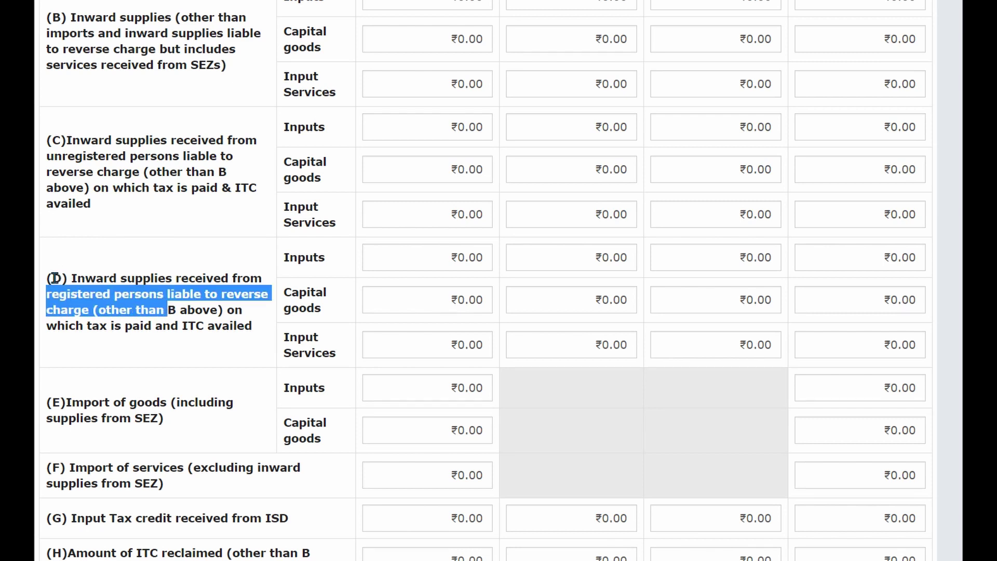
left_click_drag(46, 278, 66, 278)
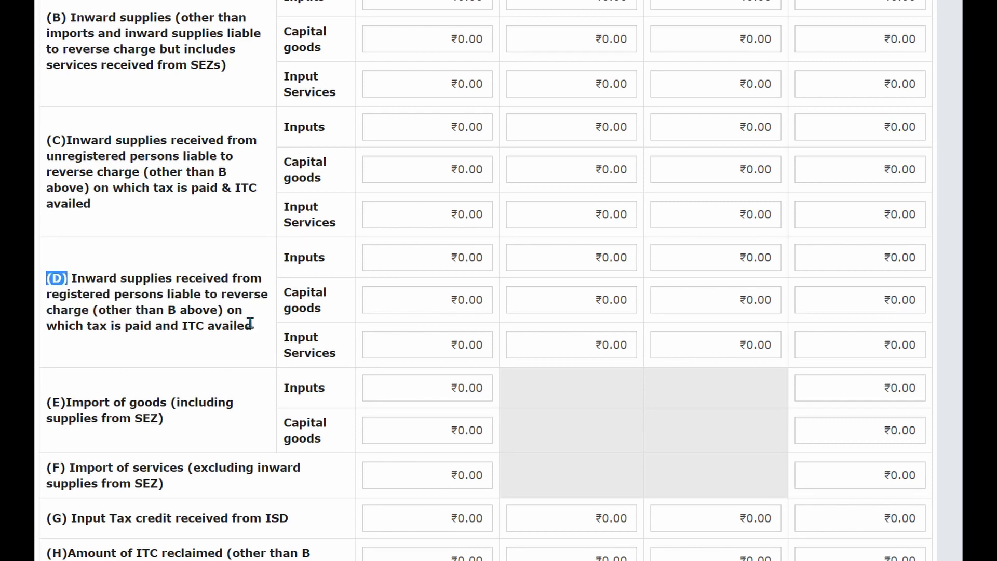
scroll(231, 248, "down", 2)
scroll(231, 249, "up", 4)
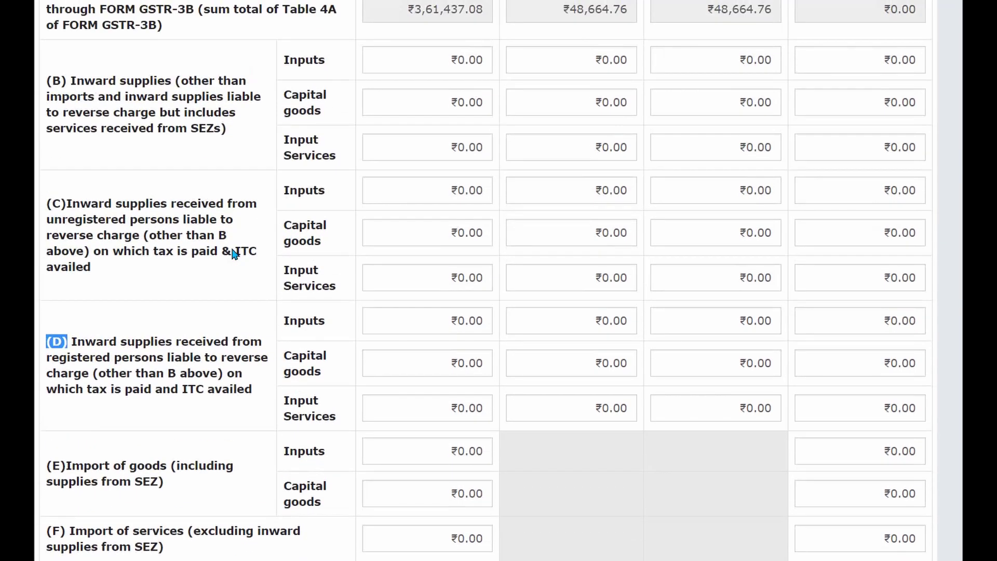
scroll(231, 248, "down", 1)
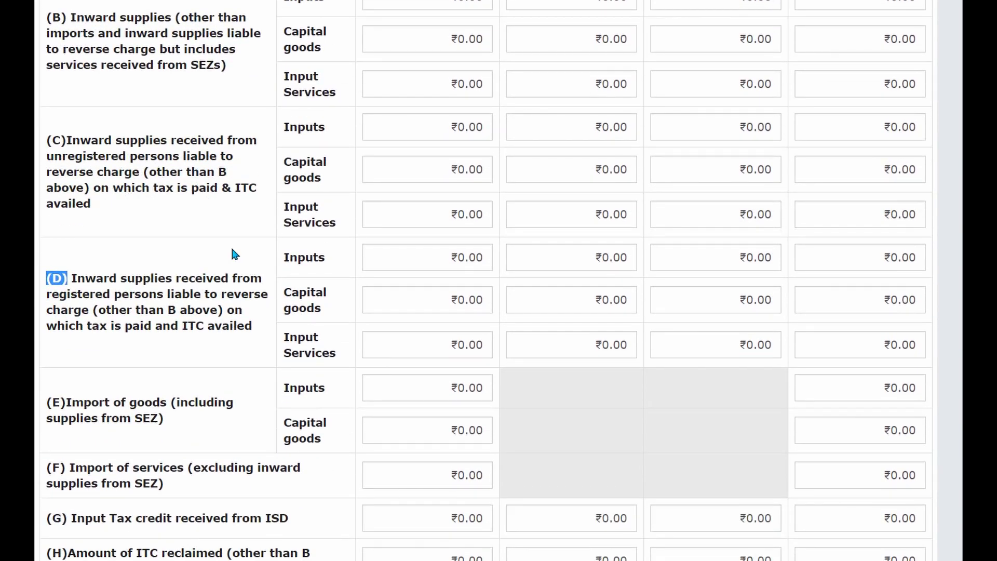
Review the table 6 rows from total ITC availed (A) down to transition credit through TRAN-II (L).
scroll(350, 335, "up", 4)
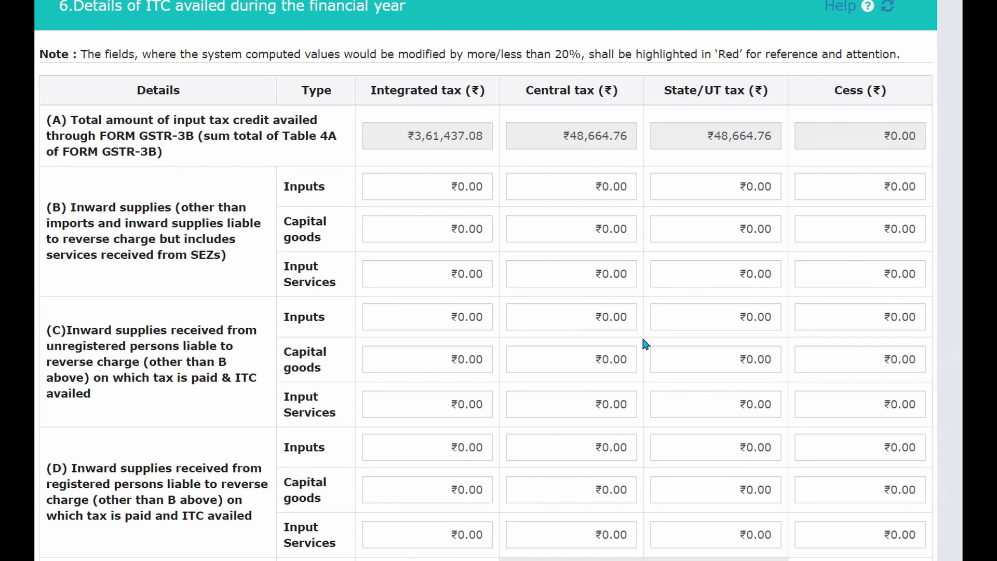
scroll(643, 341, "down", 1)
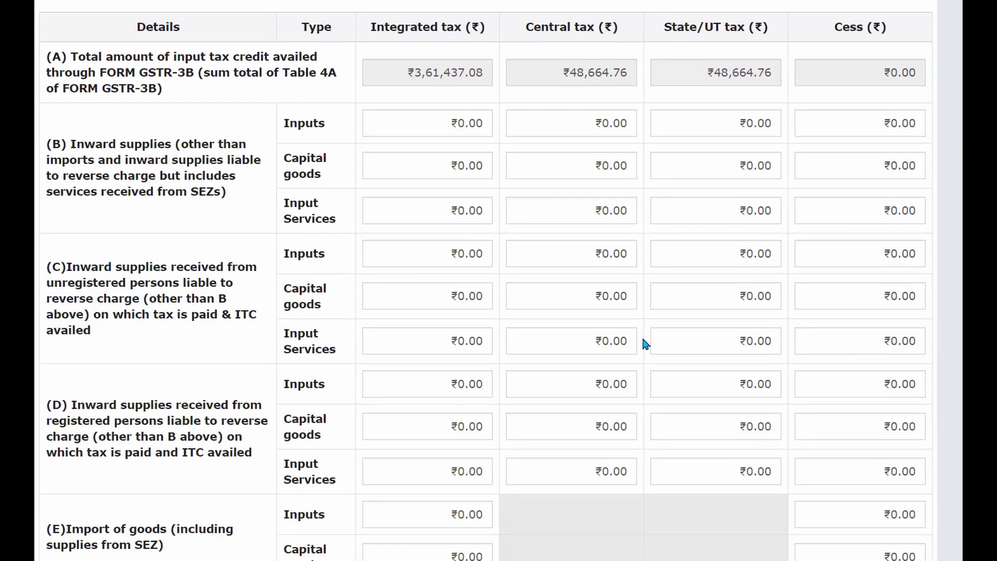
scroll(643, 341, "down", 5)
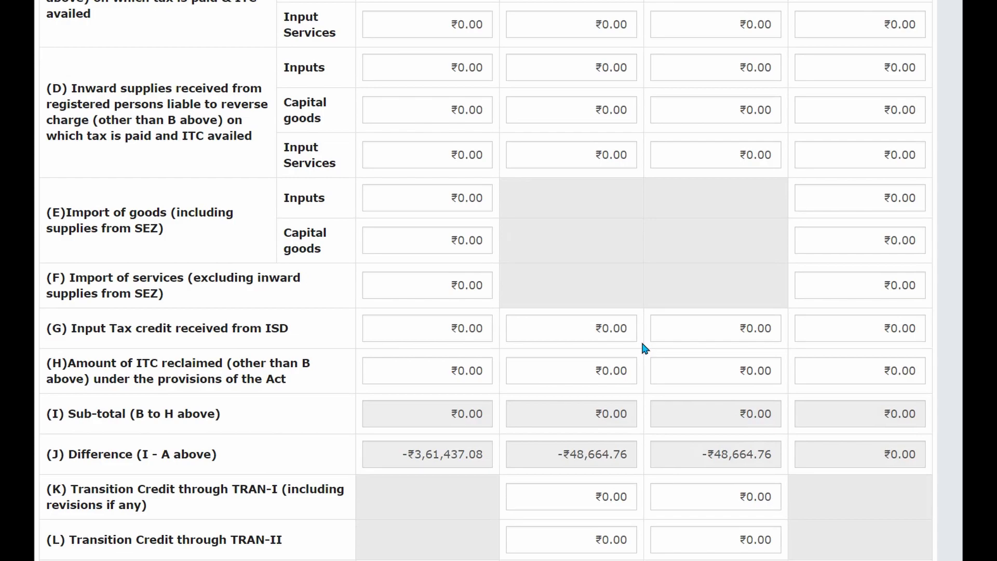
Switch to the Word document with the ITC disclosure table and select its "Case Study" title.
key("alt+Tab")
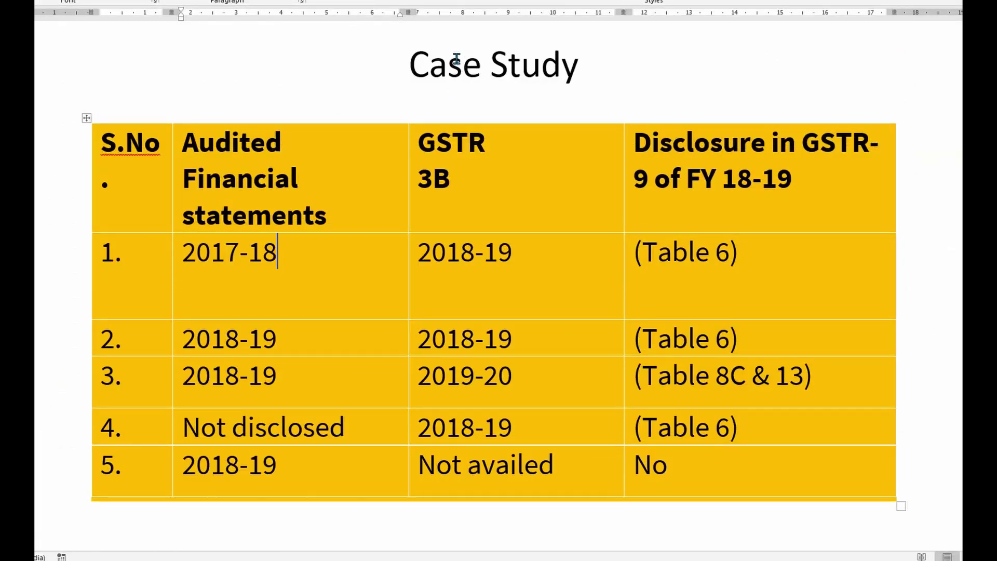
left_click_drag(407, 69, 582, 76)
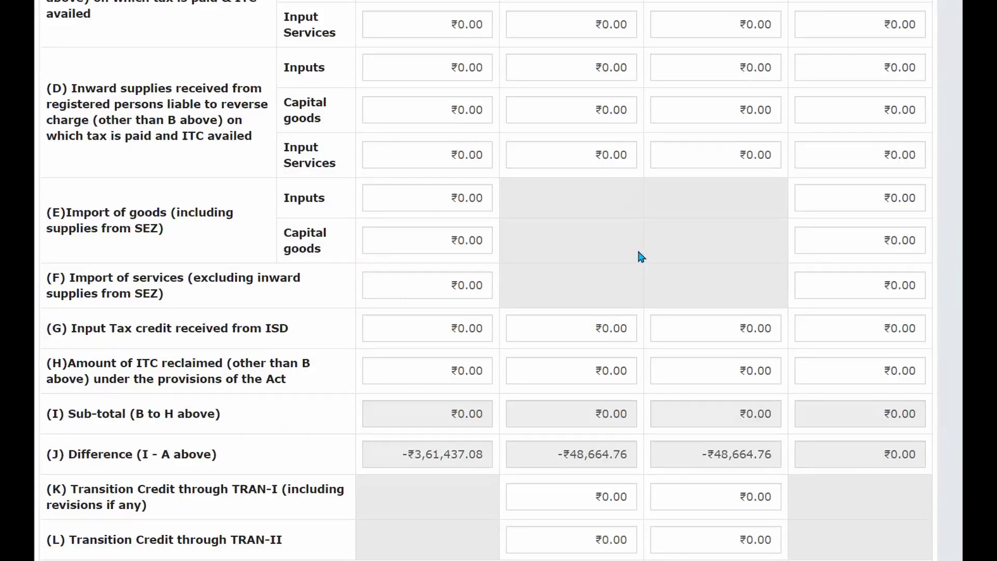
Return to table 6 on the GST portal and examine difference row (J) and row (M), any other ITC availed but not specified above.
scroll(639, 253, "up", 7)
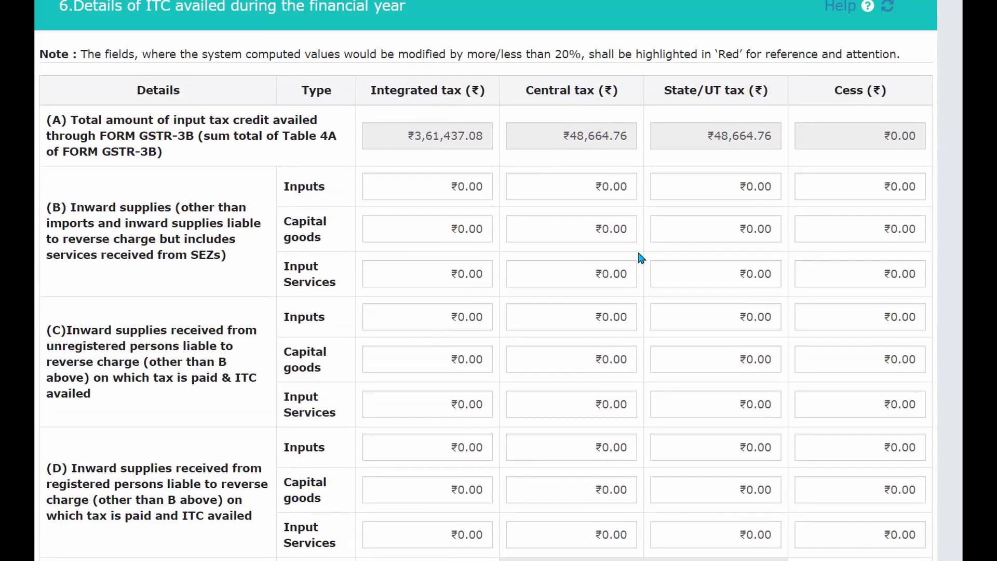
scroll(639, 254, "up", 1)
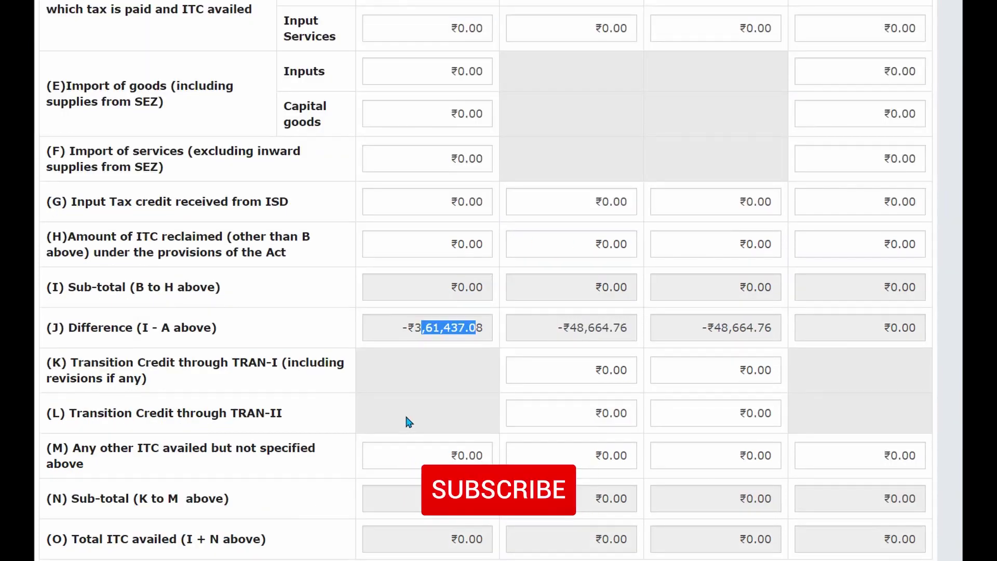
scroll(404, 413, "down", 1)
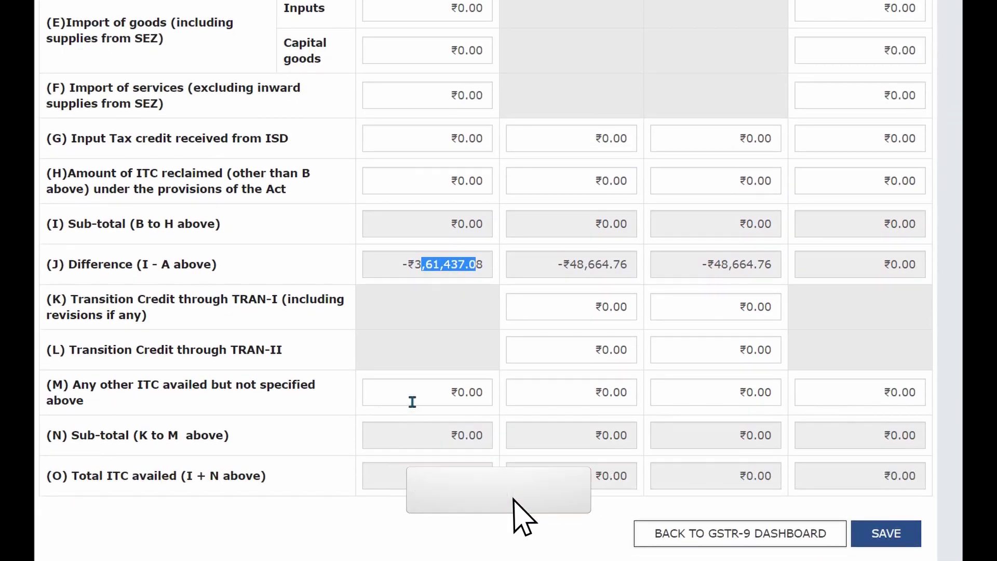
left_click_drag(69, 389, 117, 407)
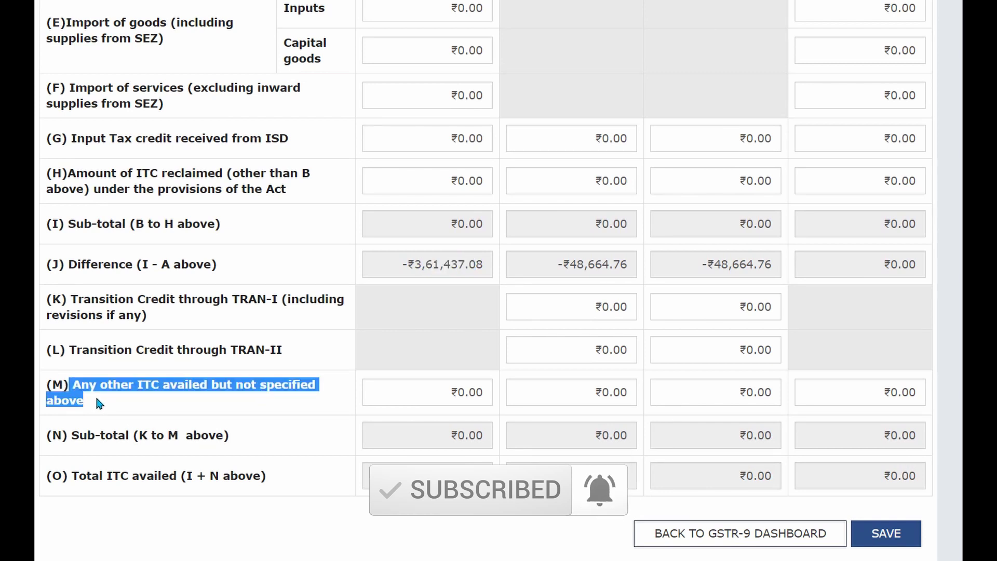
left_click(425, 392)
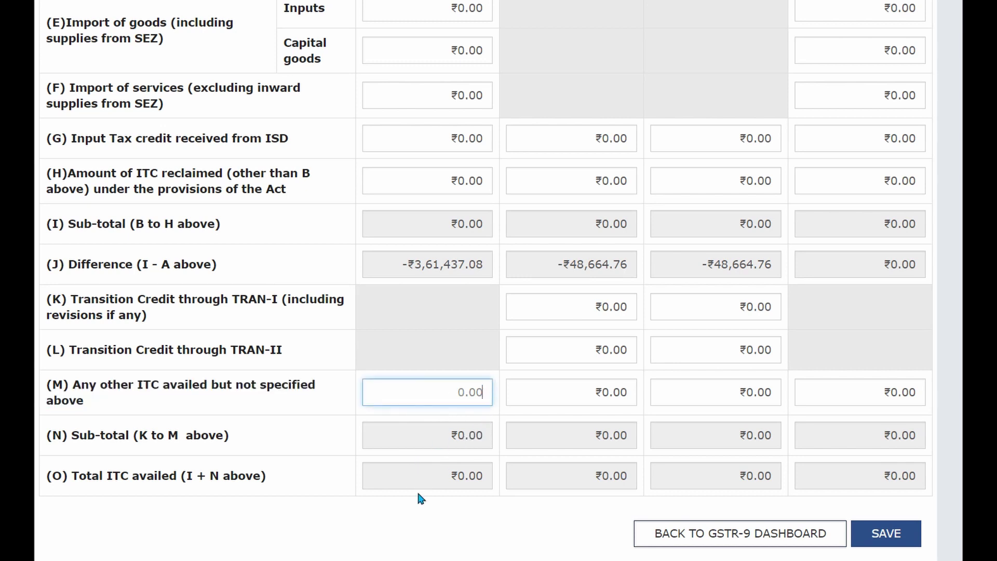
left_click(416, 508)
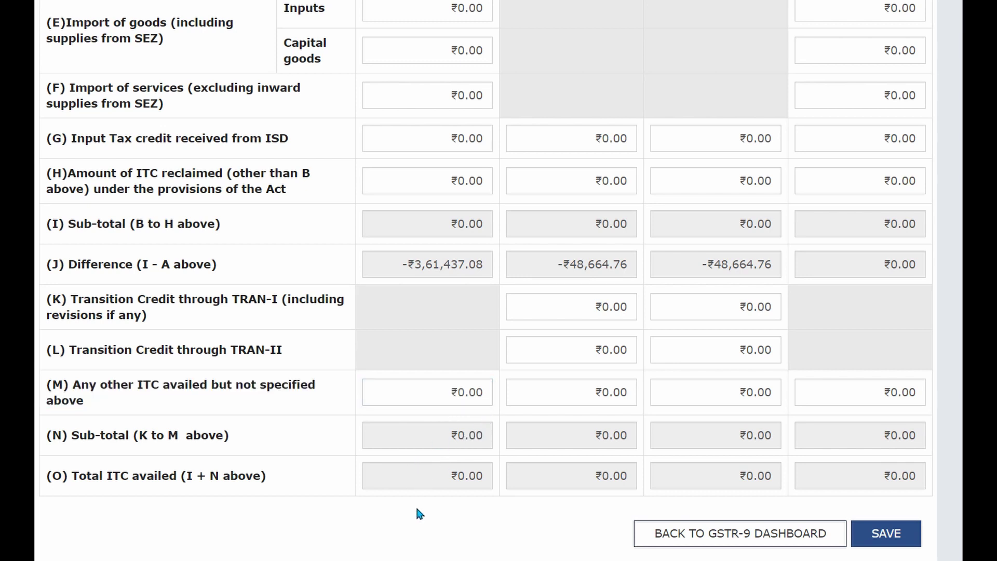
Switch to the Word case study and go through rows 2 and 3, highlighting their financial-year and disclosure entries.
key("alt+Tab")
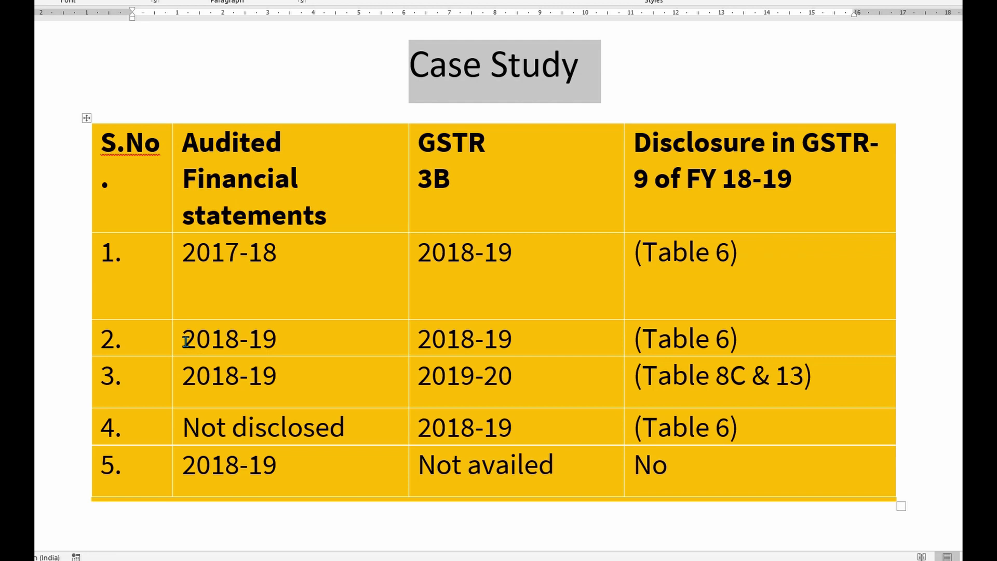
left_click(408, 347)
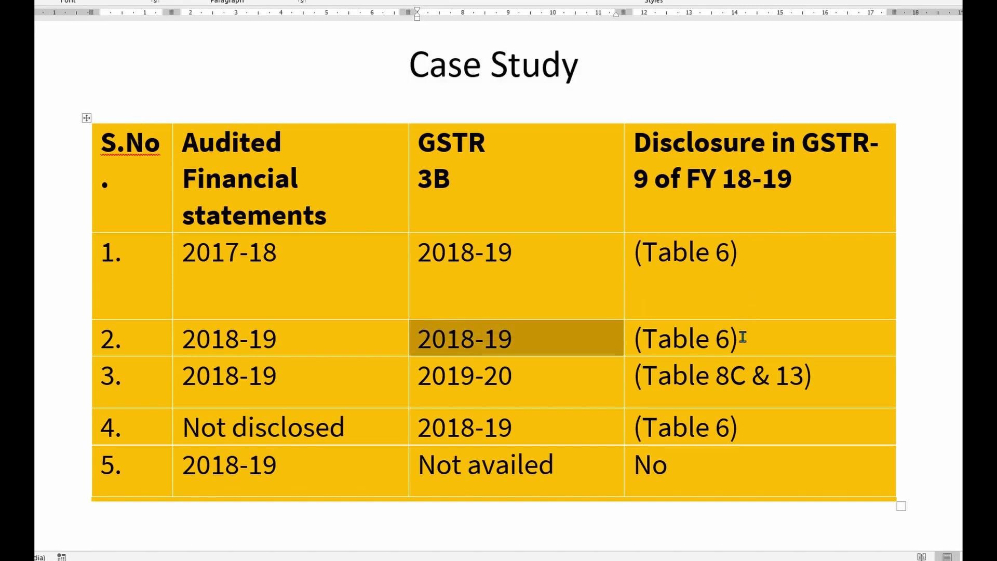
left_click_drag(743, 336, 642, 339)
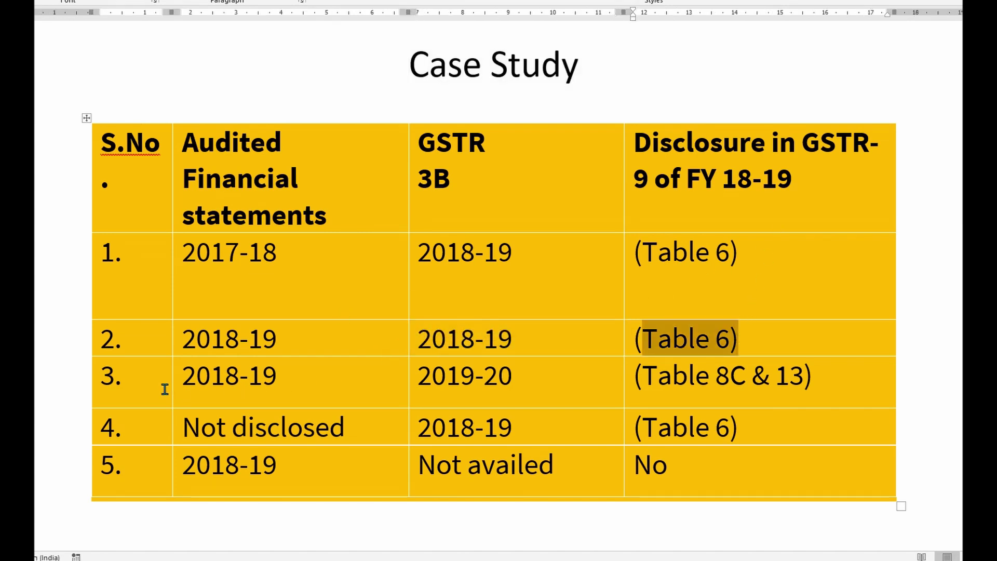
left_click_drag(190, 376, 275, 384)
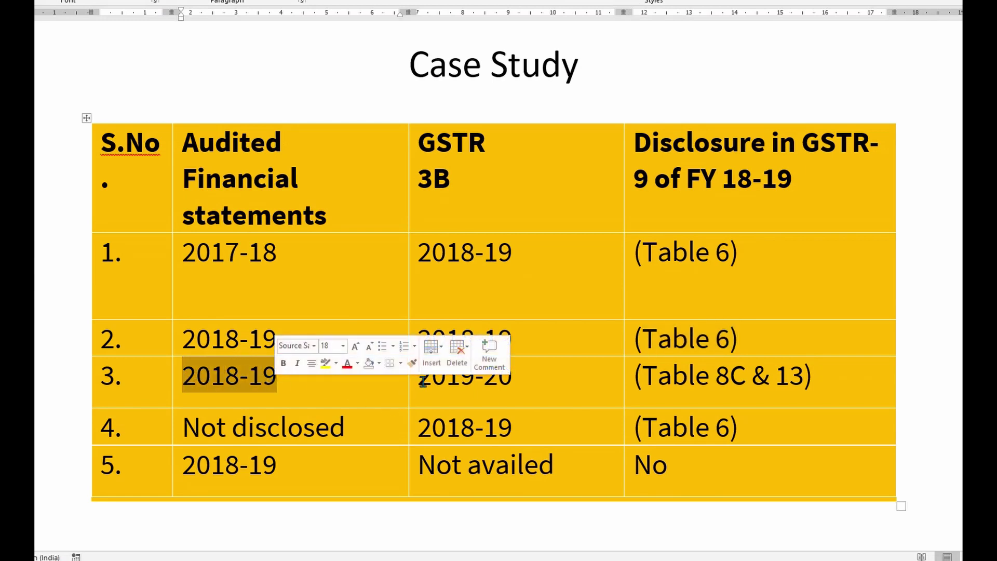
left_click_drag(420, 378, 519, 388)
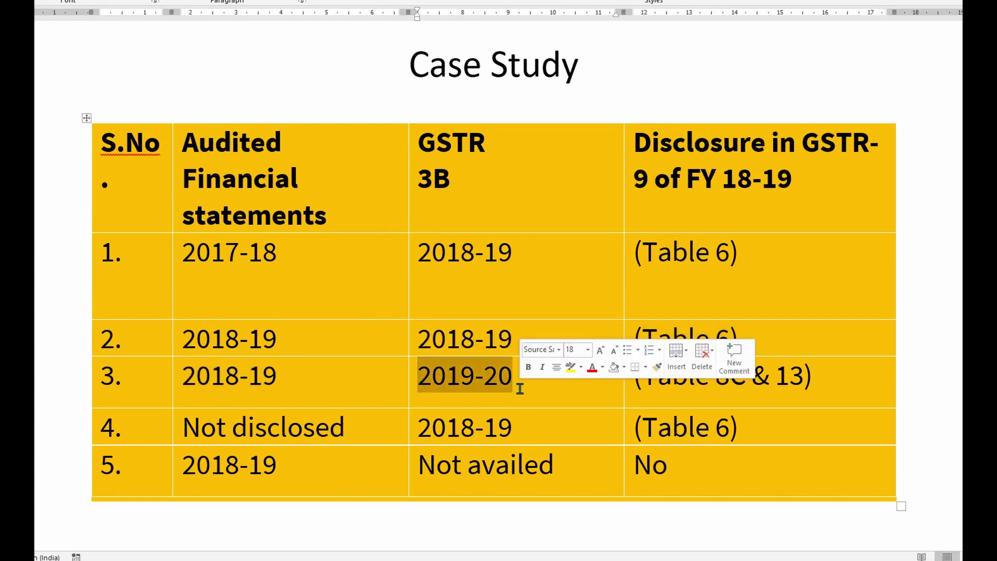
left_click(910, 318)
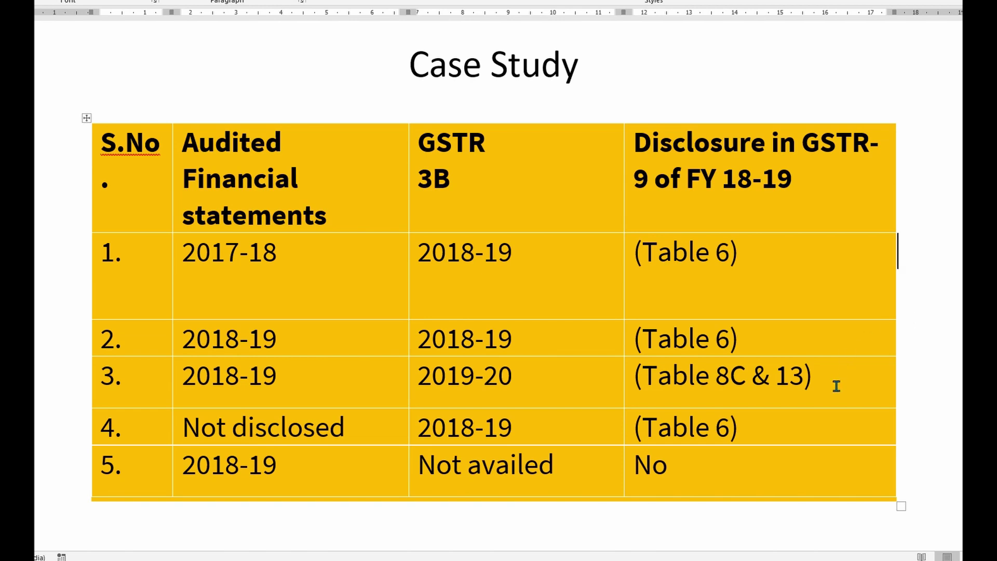
Return to the GST portal, leave table 6 for the GSTR-9 dashboard and open table 8, Other ITC related information.
key("alt+Tab")
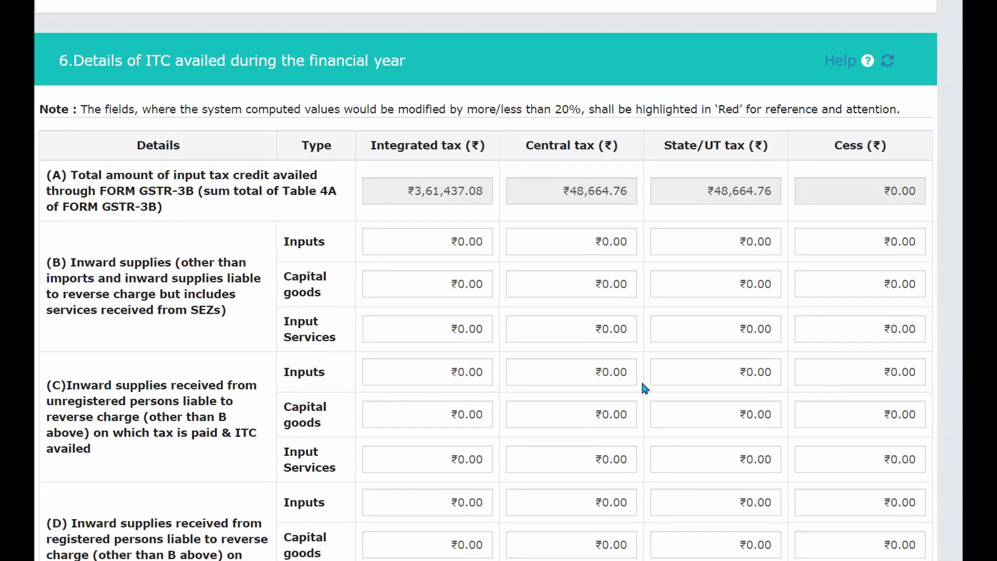
scroll(631, 410, "down", 12)
left_click(707, 447)
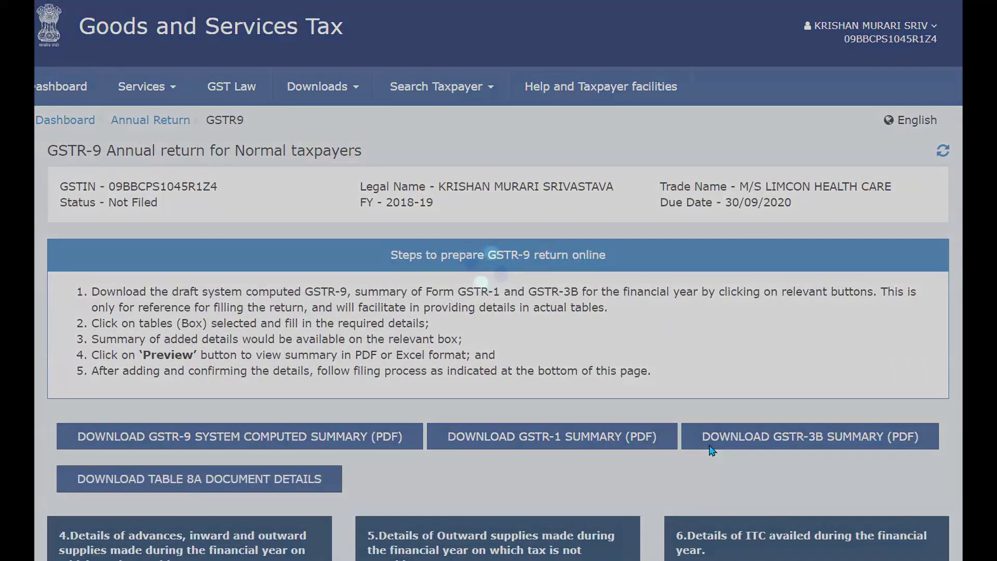
scroll(534, 445, "down", 5)
left_click(538, 452)
scroll(538, 452, "down", 5)
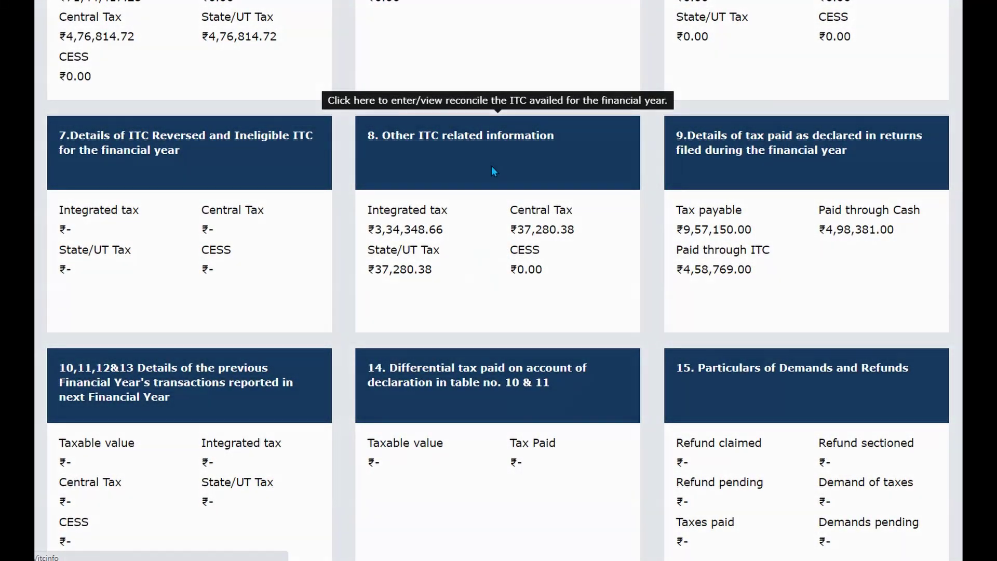
left_click(491, 168)
scroll(512, 309, "down", 2)
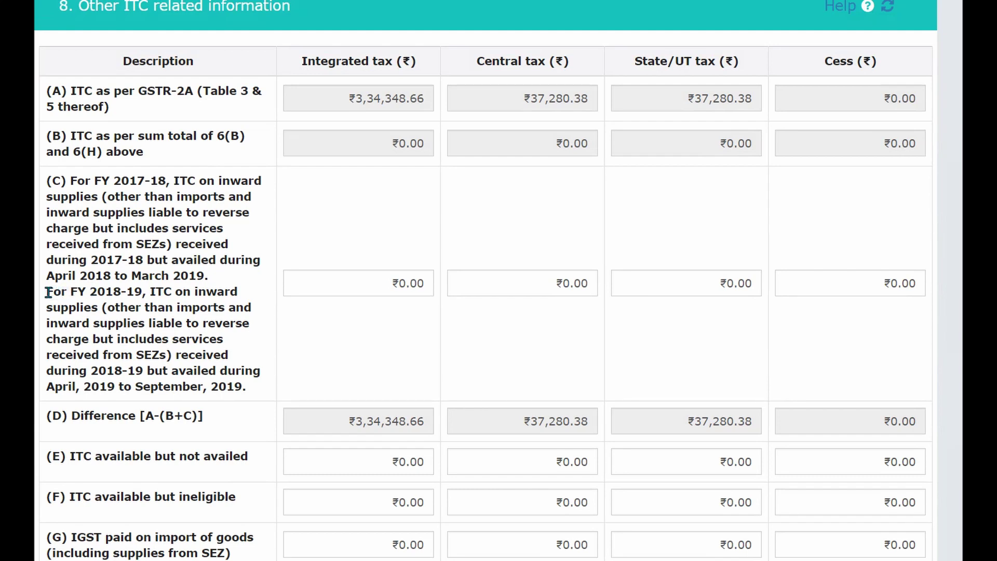
Examine table 8 row (C), highlighting the FY 2018-19 wording on ITC availed from April to September 2019.
left_click_drag(48, 293, 249, 384)
left_click(182, 369)
left_click_drag(45, 387, 249, 389)
left_click(352, 283)
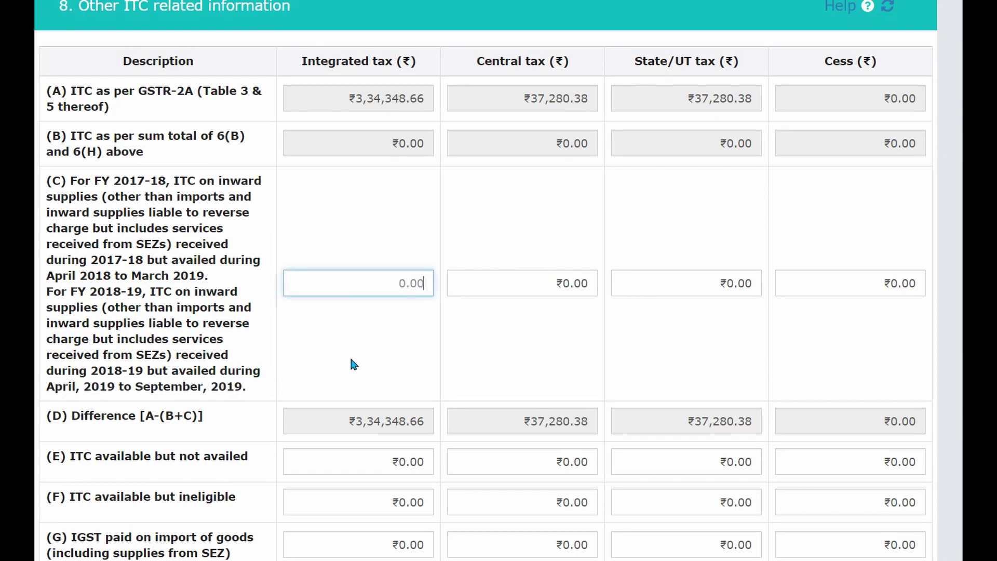
scroll(580, 351, "down", 6)
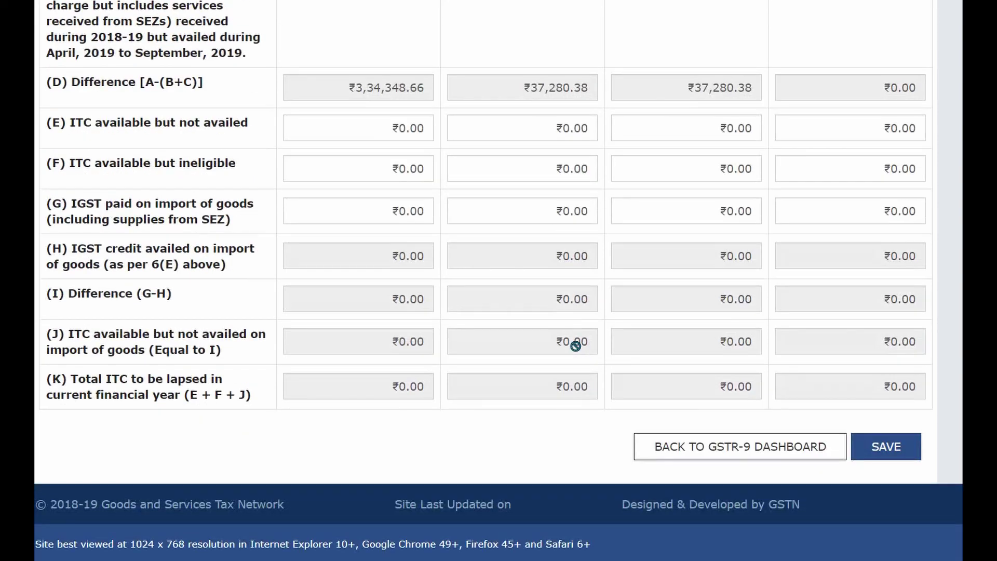
Go back to the GSTR-9 dashboard and open tables 10, 11, 12 and 13 on previous-year transactions.
left_click(756, 448)
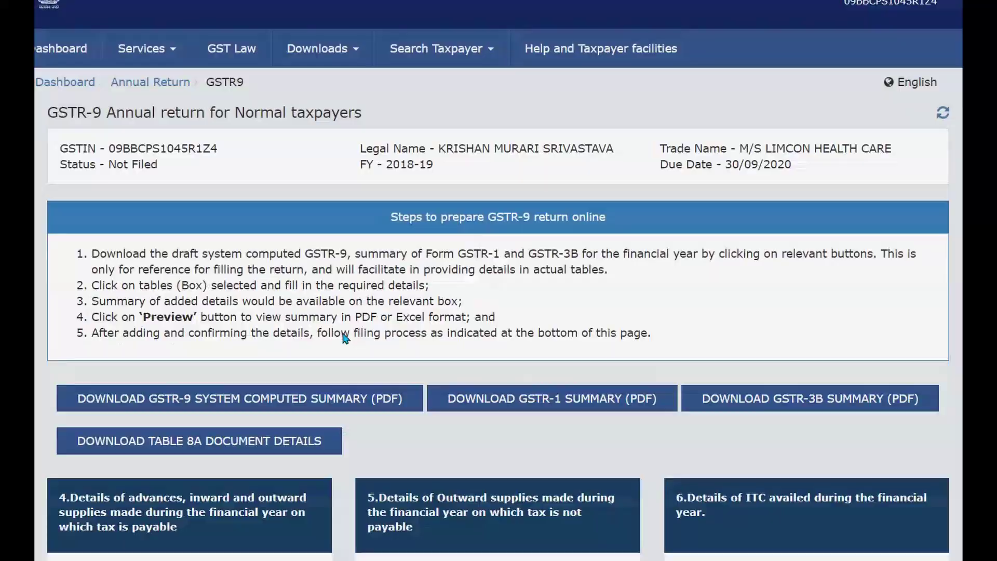
scroll(354, 339, "down", 6)
scroll(353, 339, "down", 7)
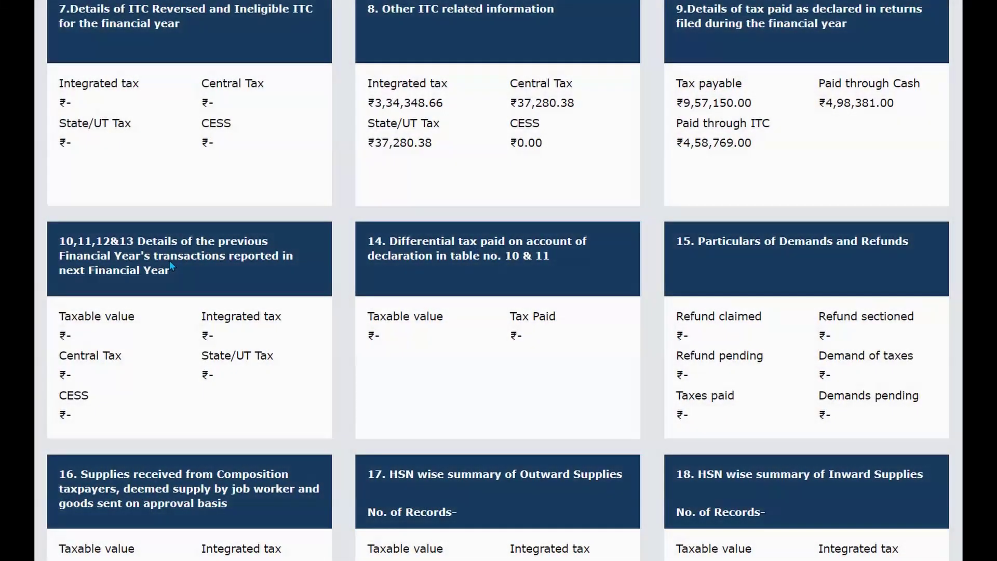
left_click(171, 266)
scroll(260, 343, "down", 4)
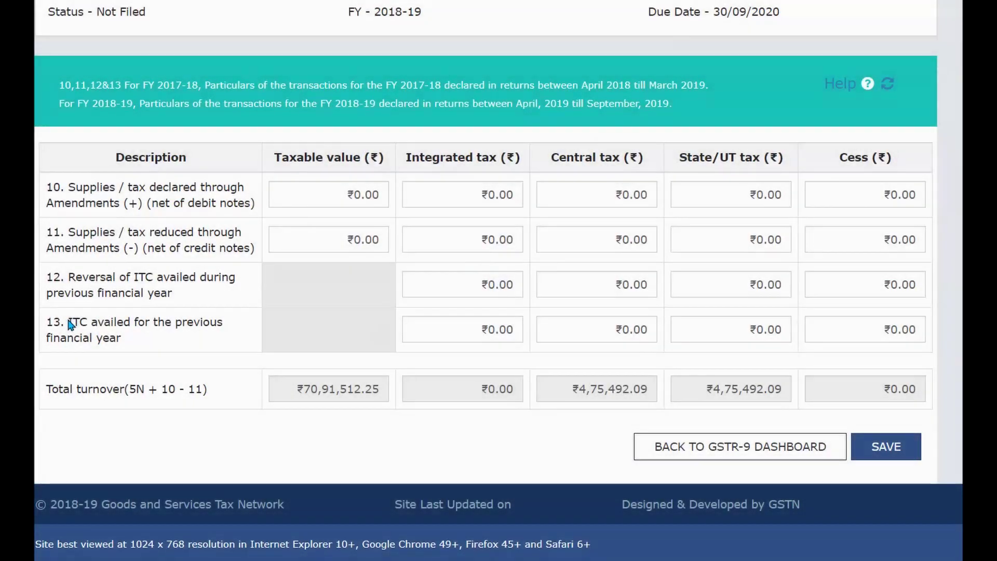
Examine row 13, ITC availed for the previous financial year, together with row 12, reversal of ITC availed.
left_click_drag(68, 322, 126, 342)
left_click(125, 338)
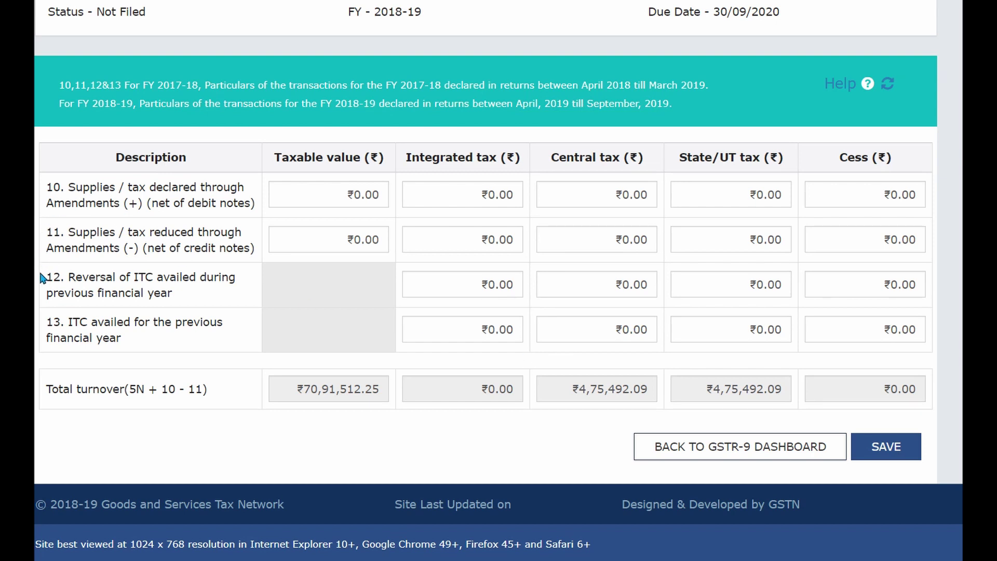
left_click_drag(47, 278, 166, 347)
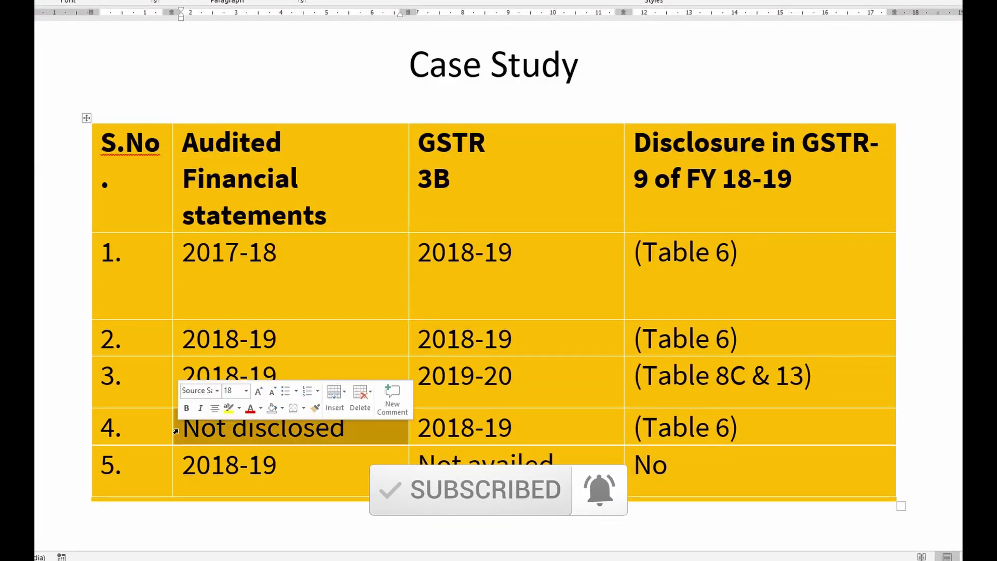
Switch to the Word case study and select the "Not disclosed" cell in row 4.
left_click(175, 429)
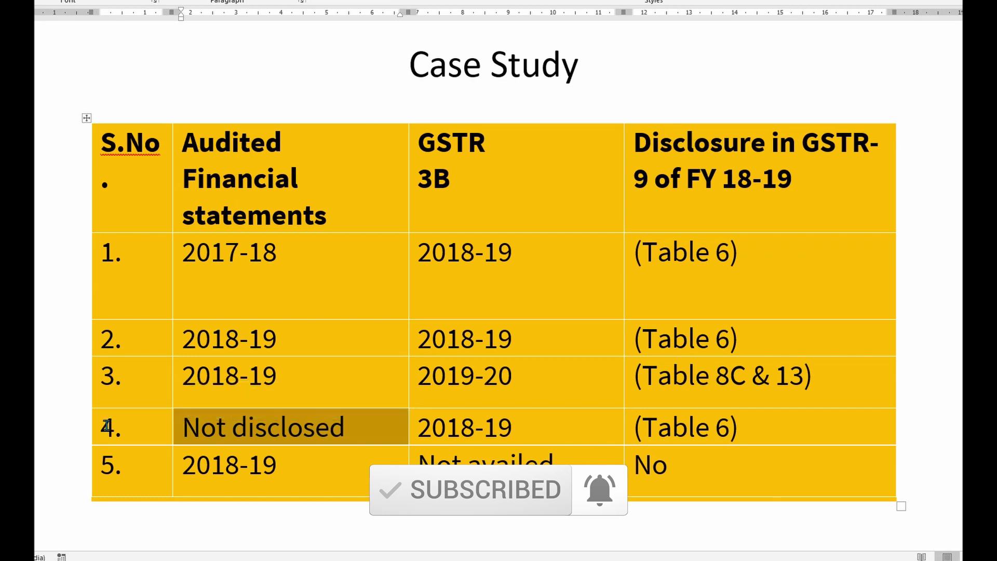
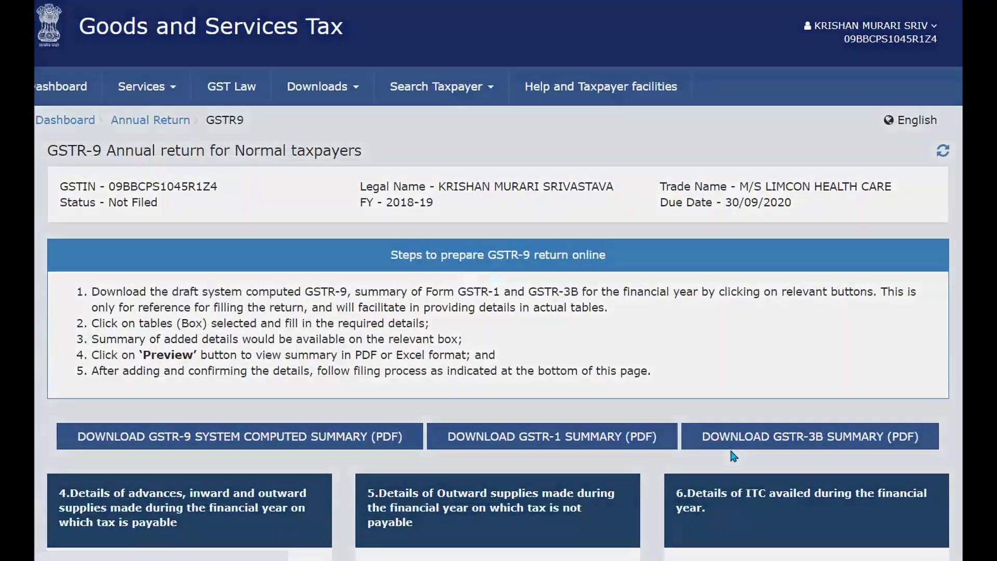
Open table 8 from the GSTR-9 dashboard on the GST portal and review its rows down to total ITC to be lapsed (K).
scroll(551, 514, "down", 8)
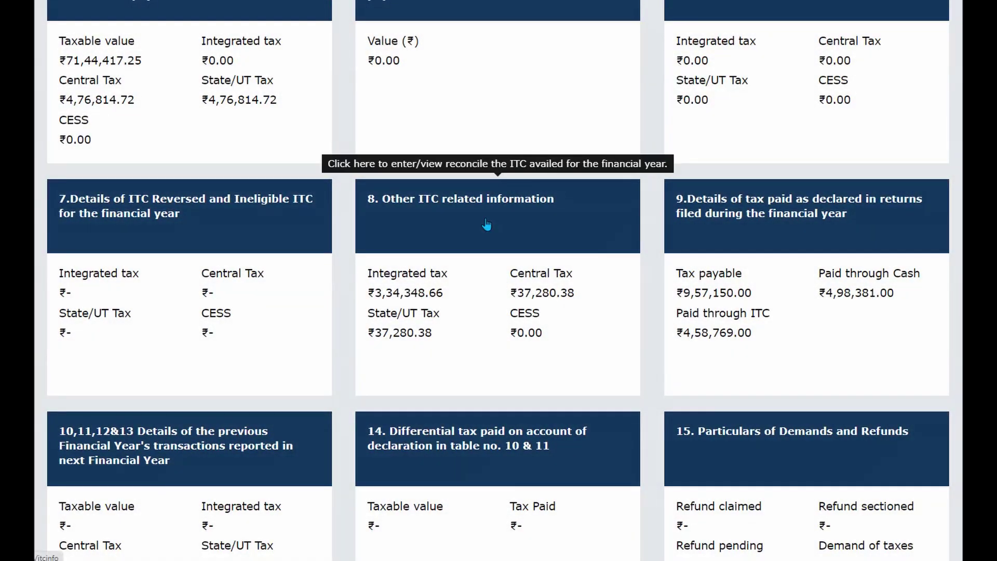
left_click(486, 225)
scroll(540, 436, "down", 5)
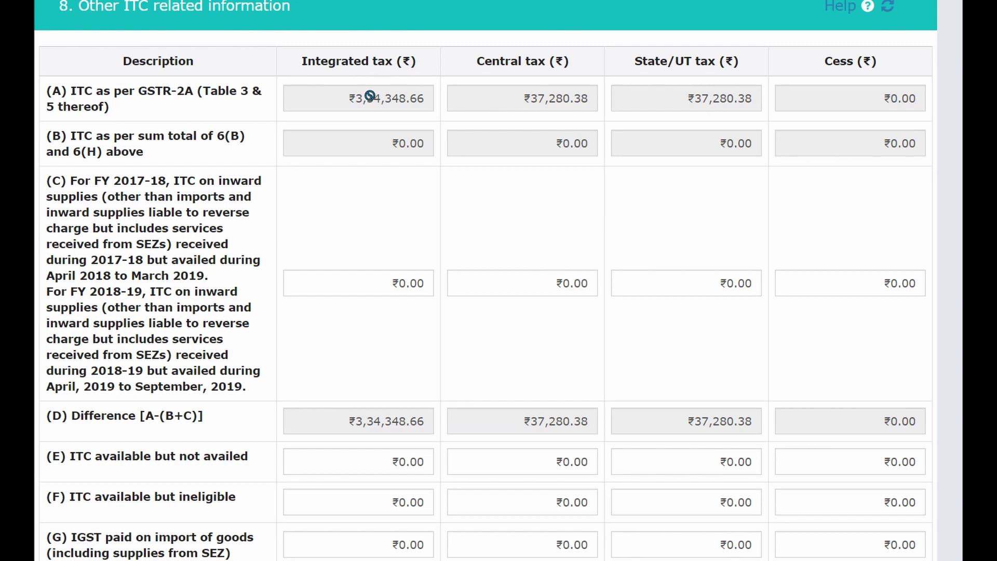
scroll(563, 436, "down", 7)
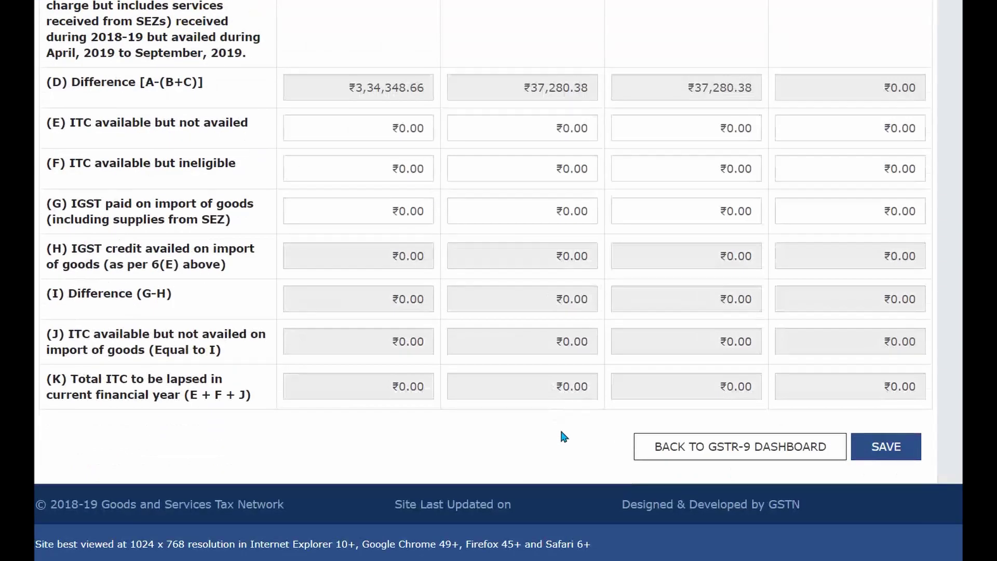
Return to the GSTR-9 dashboard, locate the table 8A document details download, and reopen table 8.
left_click(715, 447)
scroll(372, 416, "down", 3)
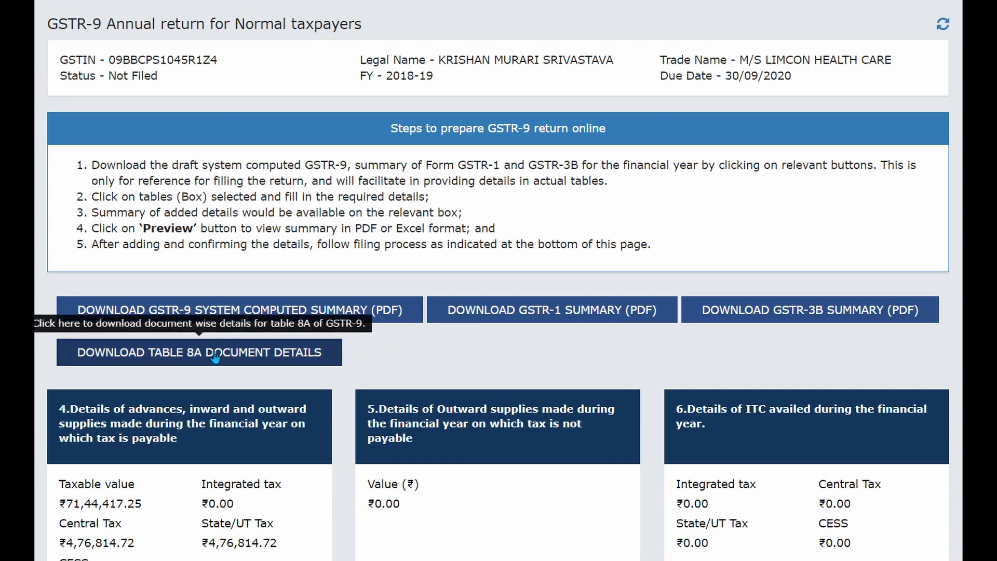
scroll(509, 359, "down", 6)
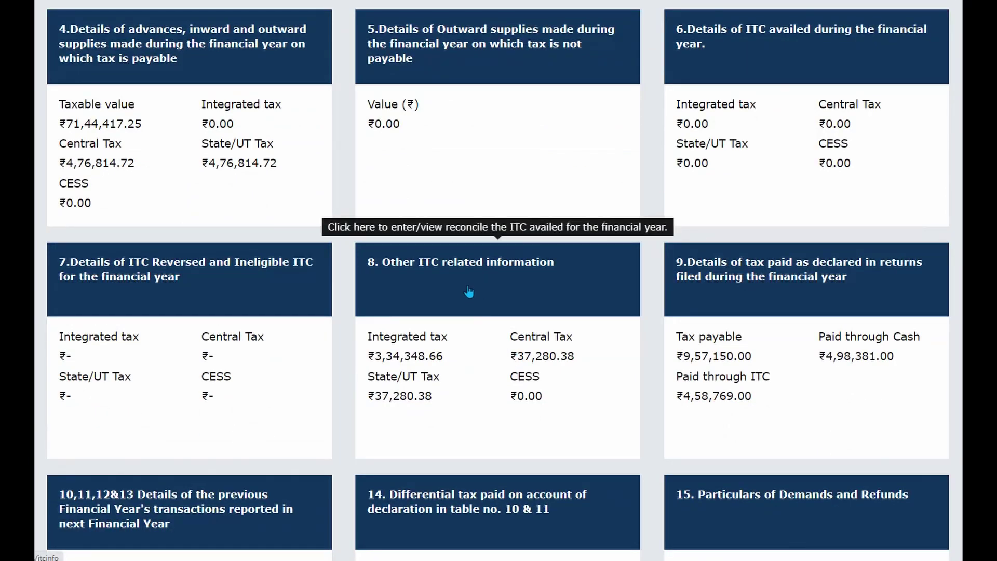
left_click(509, 325)
scroll(607, 447, "down", 4)
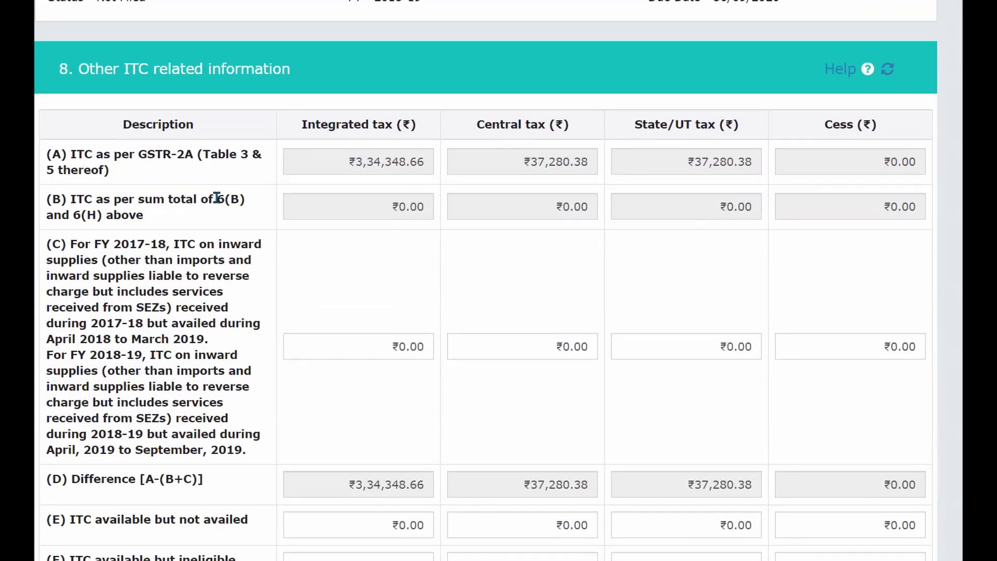
Compare table 8 rows (A), (B) and (C), covering ITC per GSTR-2A, the 6(B) and 6(H) total, and ITC availed the following year.
left_click_drag(222, 193, 296, 207)
left_click(361, 205)
scroll(377, 244, "down", 2)
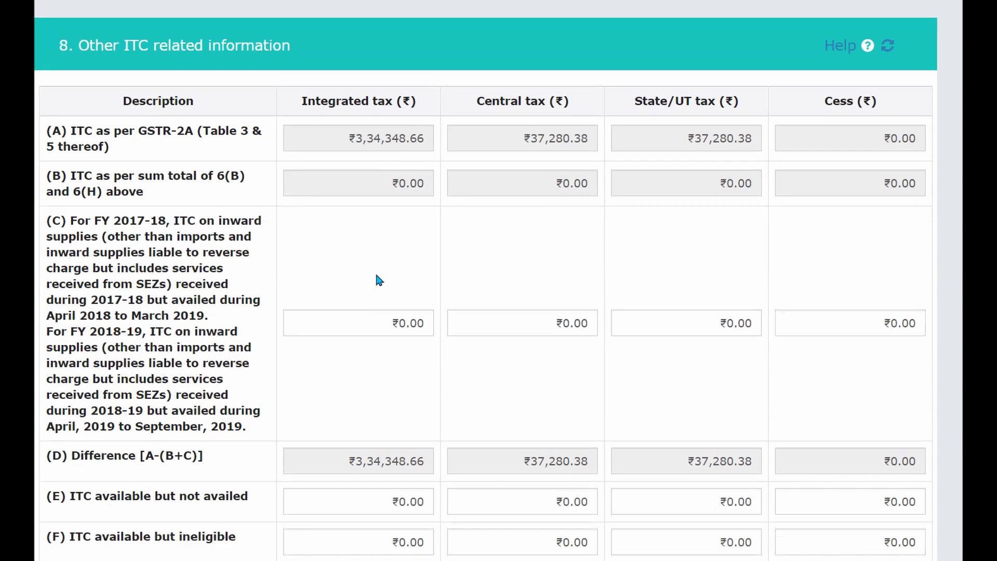
left_click(372, 221)
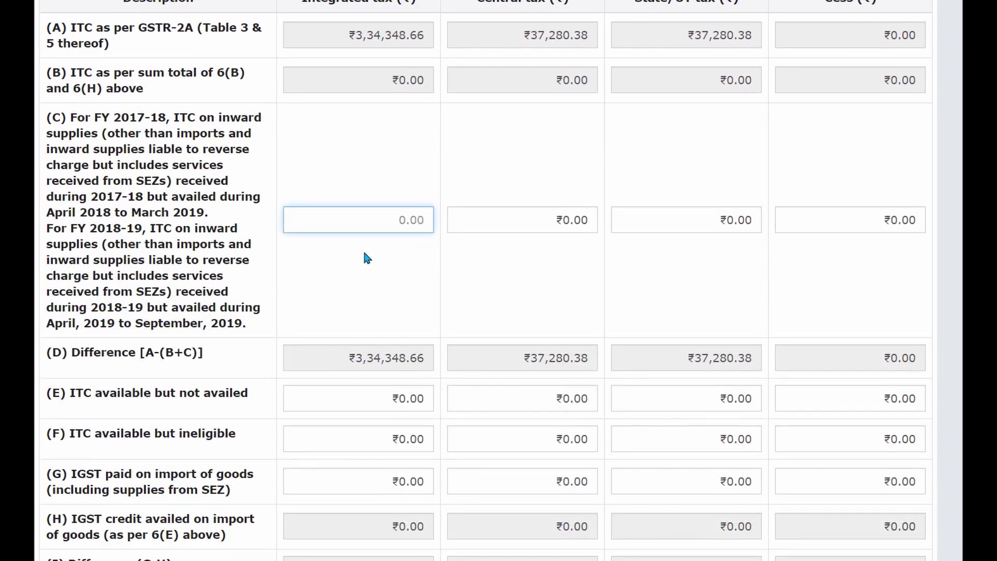
scroll(363, 257, "down", 2)
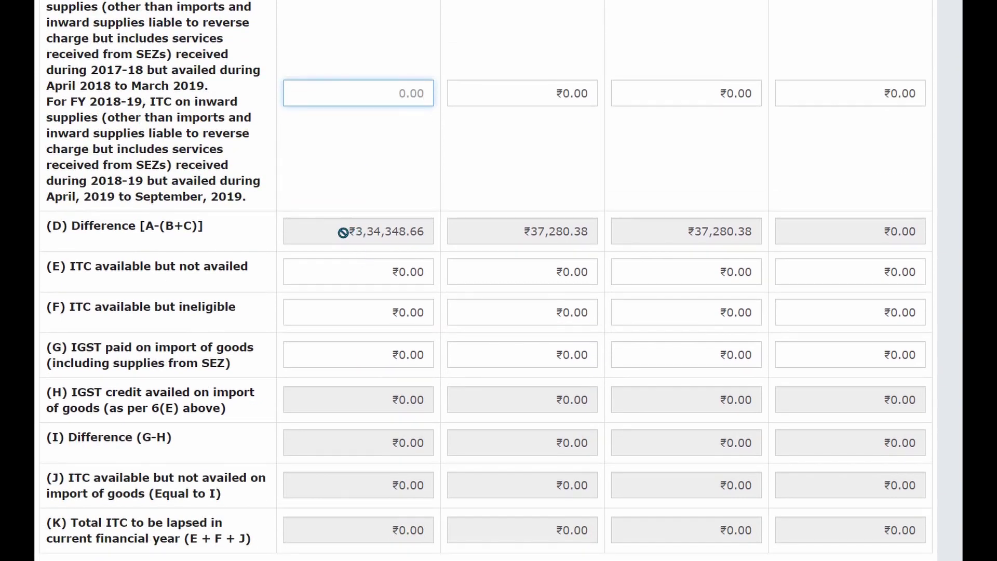
scroll(377, 208, "up", 2)
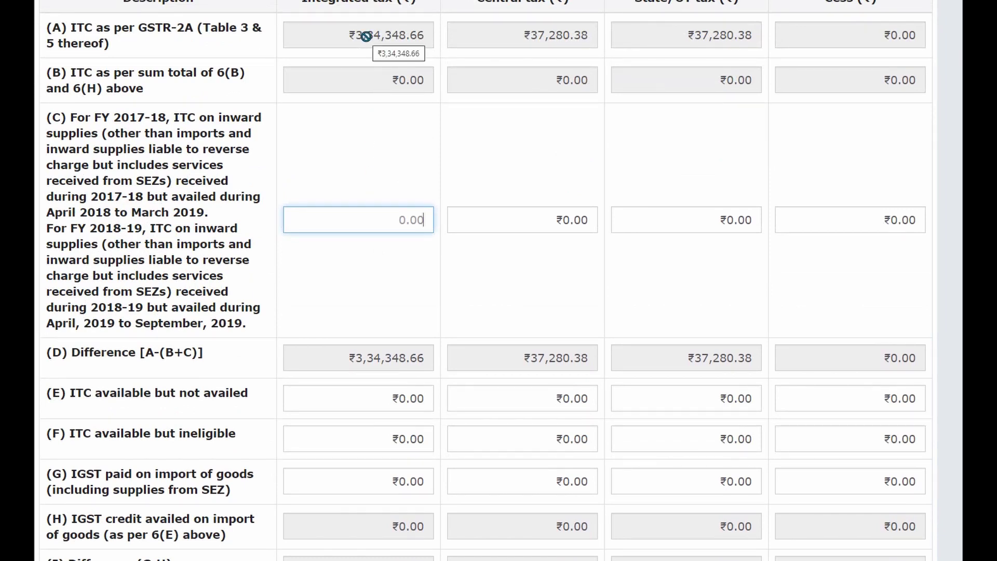
left_click(371, 79)
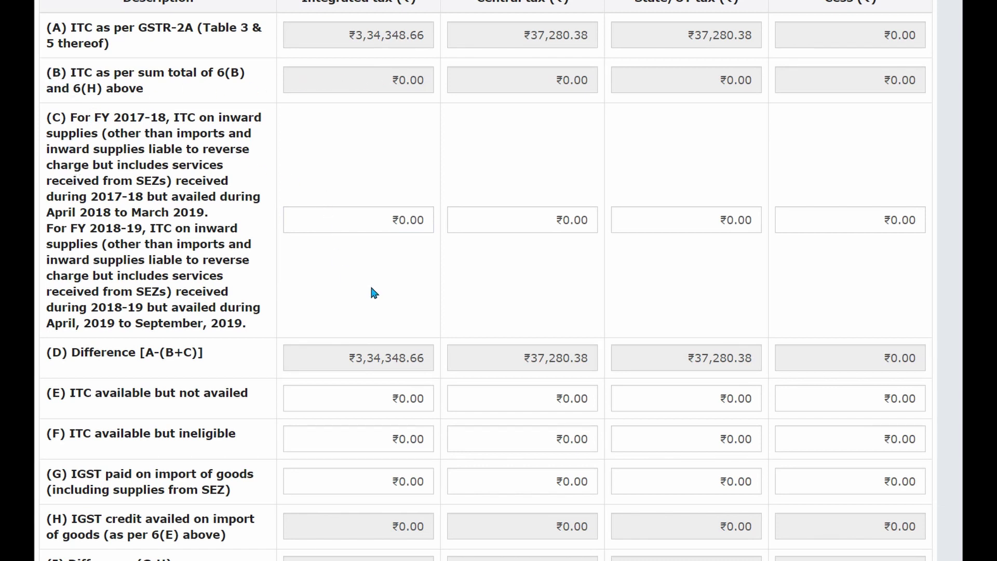
Examine difference row (D) by highlighting its integrated tax amount, and check rows (E) ITC not availed and (F) ITC ineligible.
scroll(373, 290, "down", 1)
left_click_drag(333, 297, 426, 297)
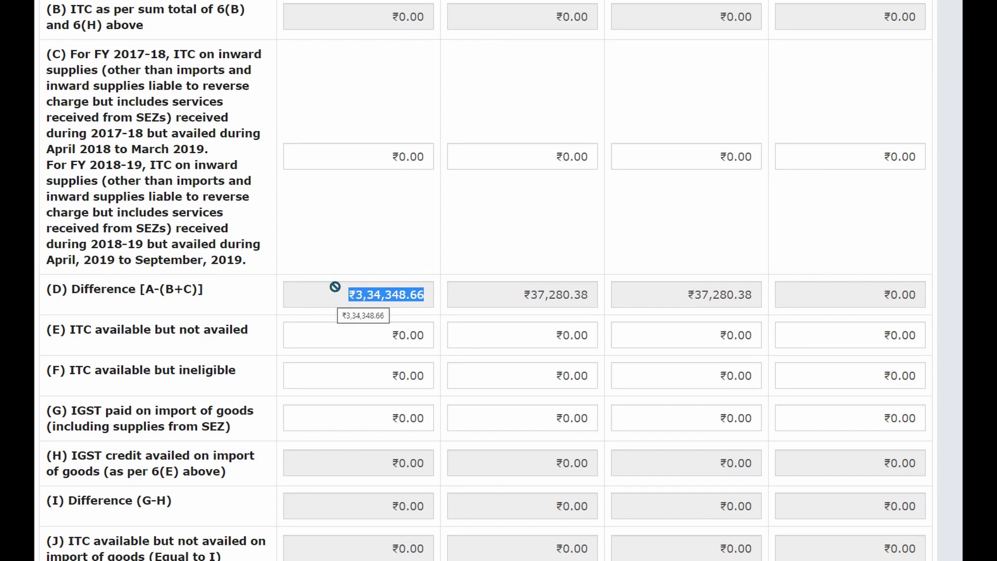
scroll(334, 285, "up", 2)
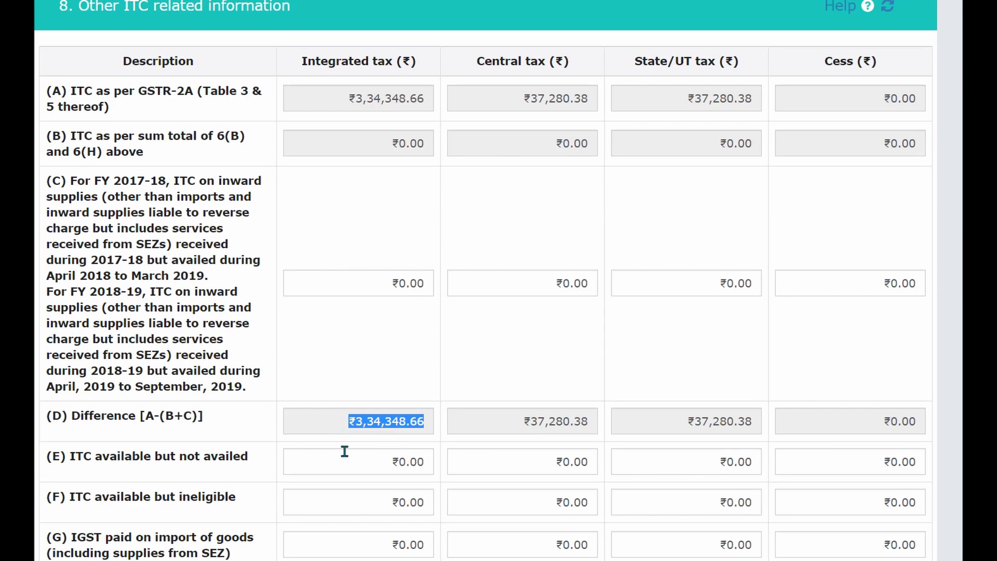
scroll(370, 337, "down", 2)
scroll(370, 340, "down", 1)
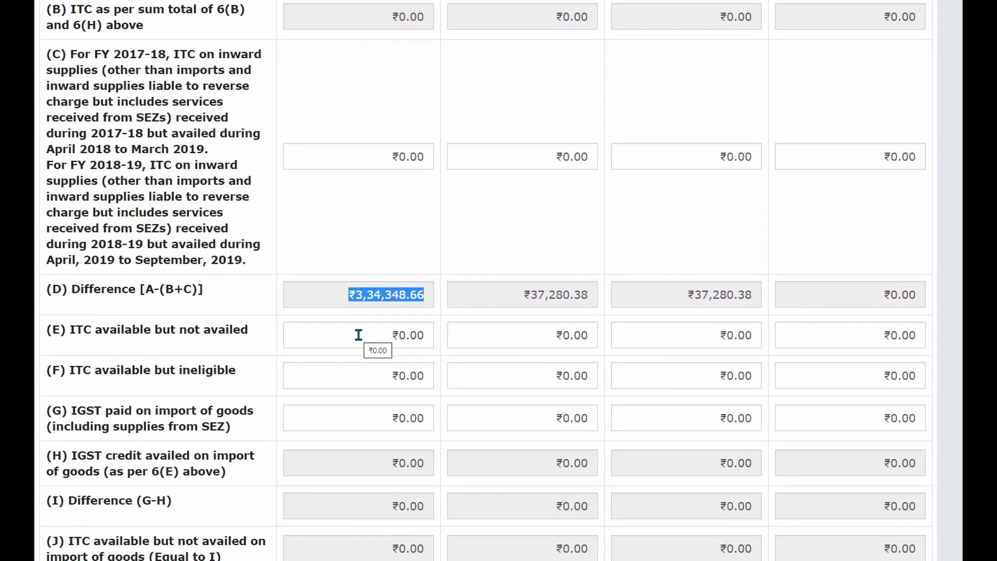
left_click(361, 376)
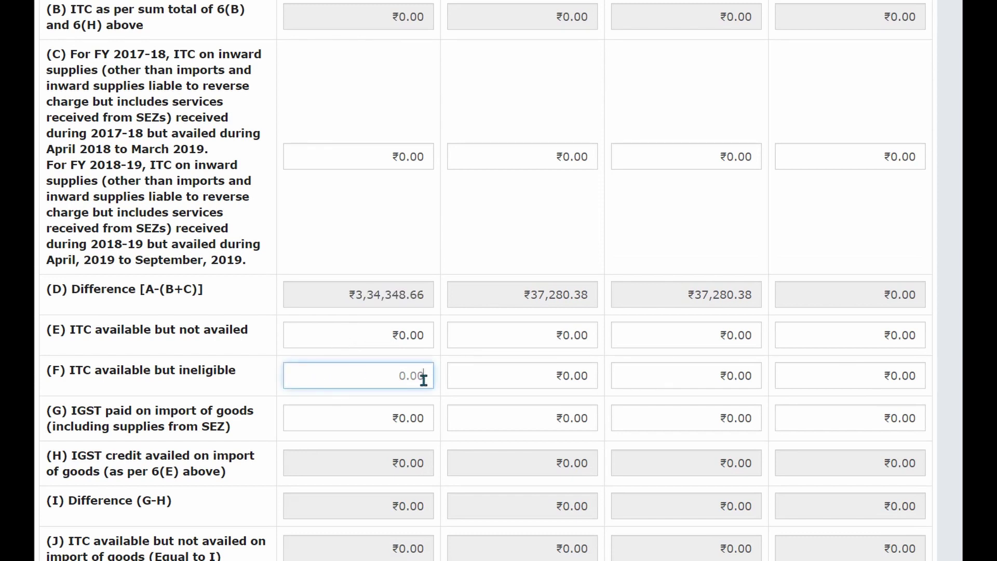
left_click(353, 392)
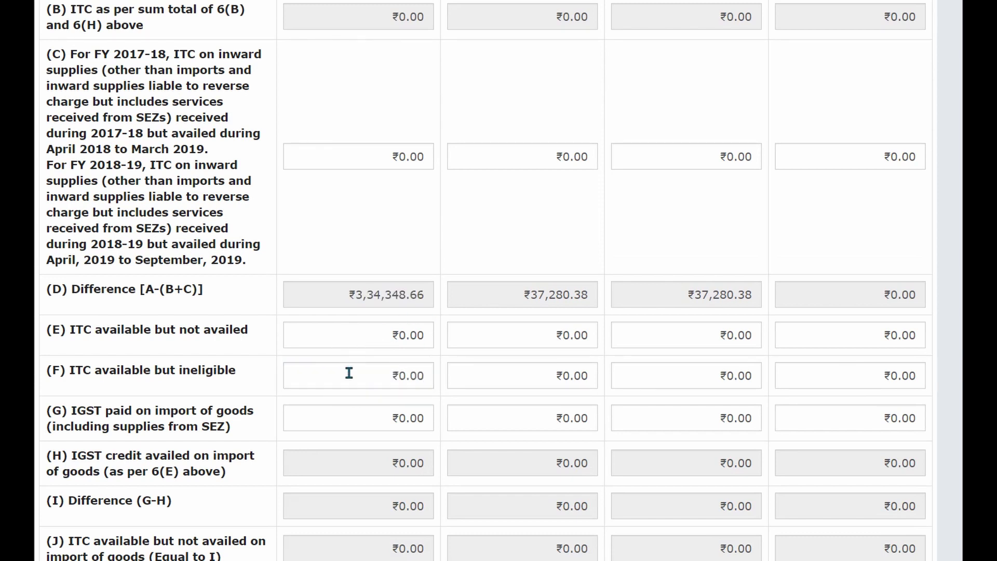
Recheck the integrated tax amount in table 8 difference row (D) by highlighting it, and review the rows through total ITC to be lapsed (K).
scroll(349, 373, "down", 3)
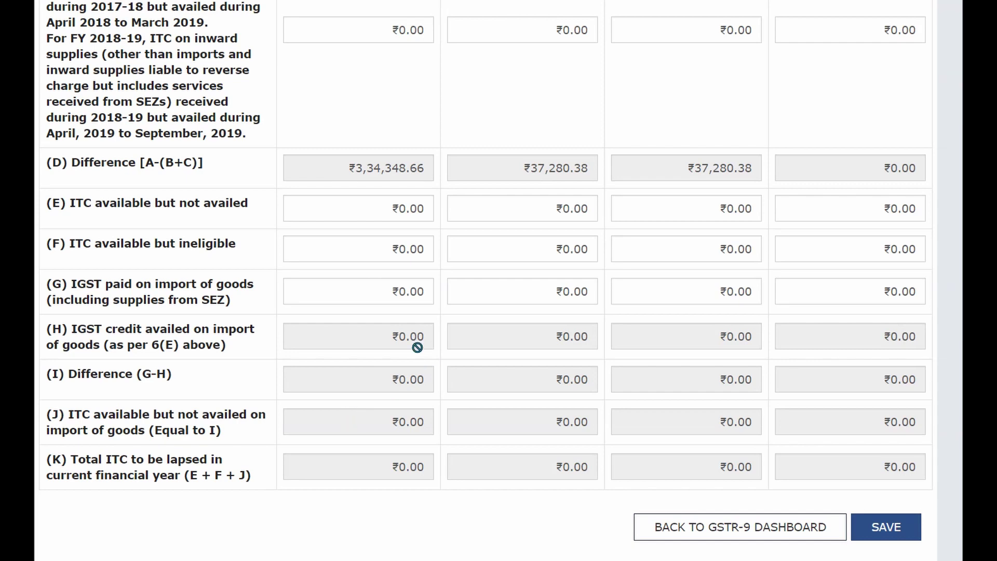
scroll(374, 389, "up", 5)
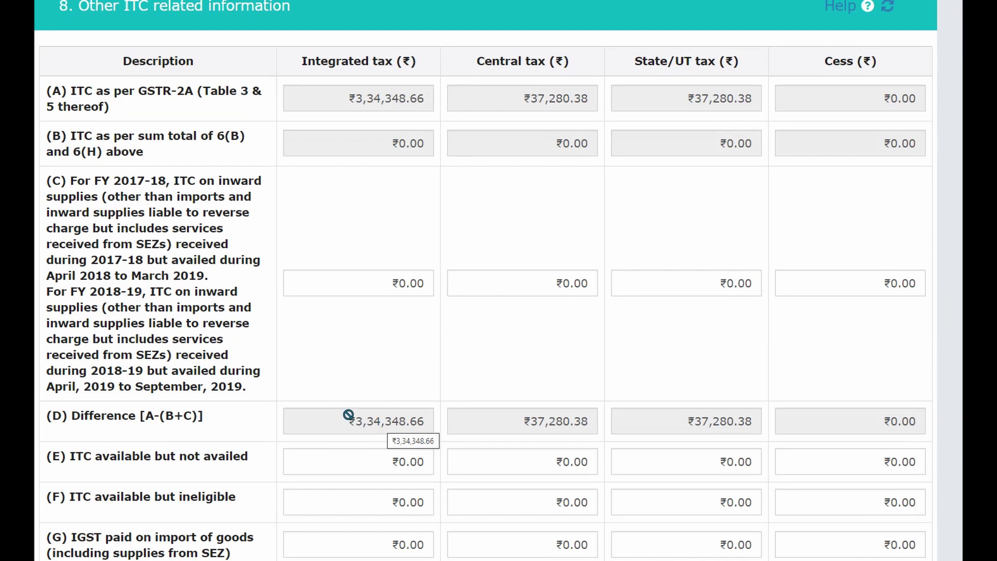
left_click_drag(350, 418, 429, 415)
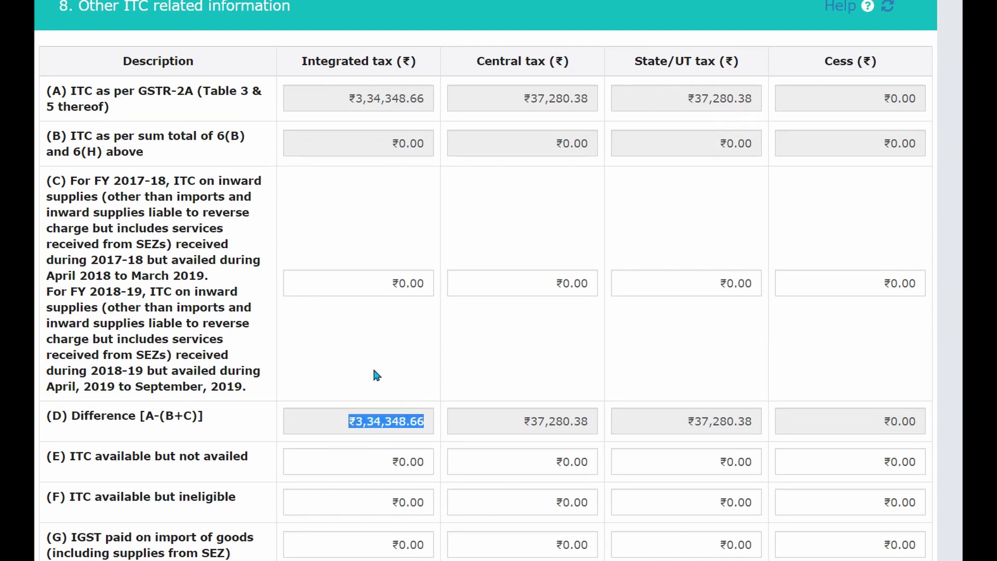
left_click(358, 337)
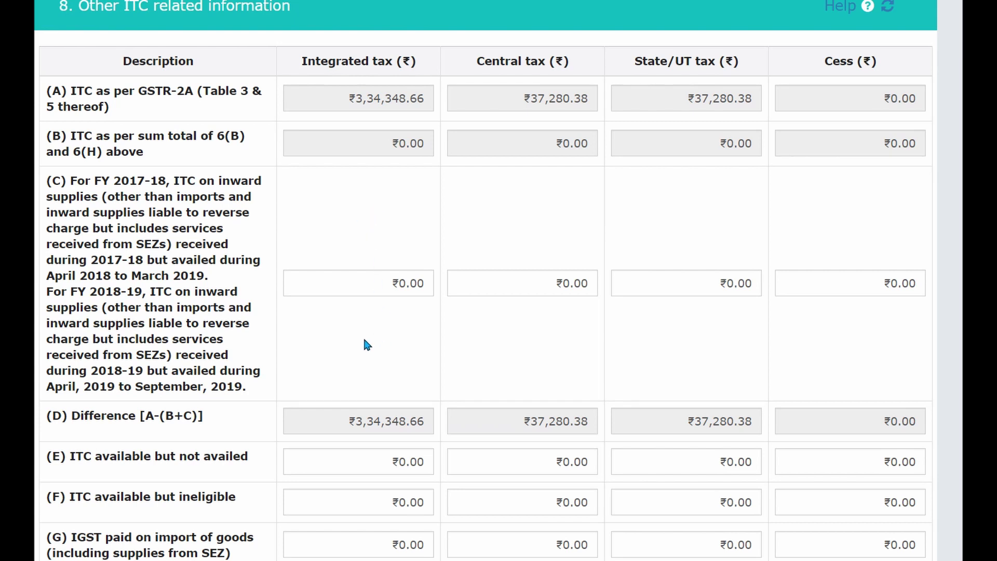
scroll(365, 340, "down", 1)
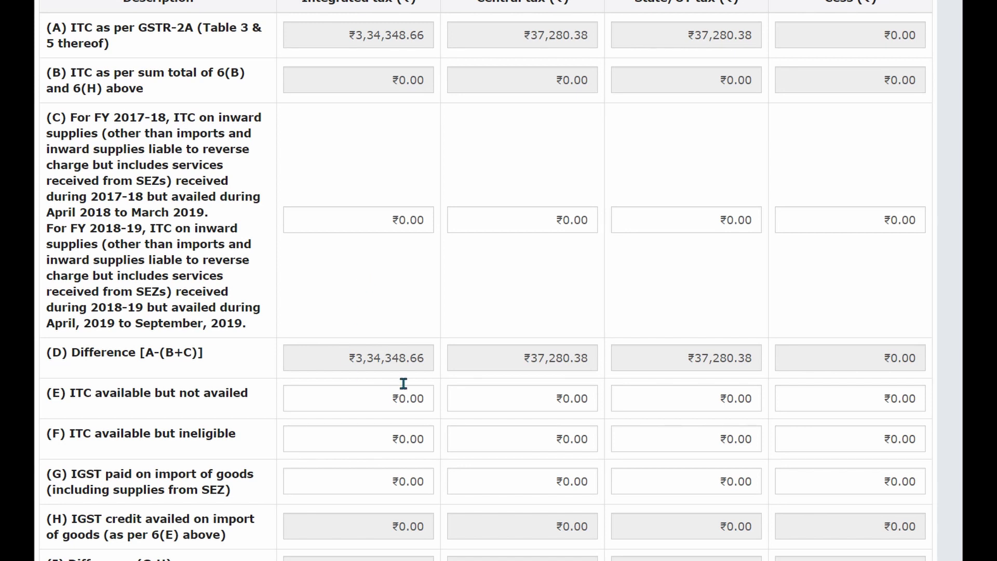
left_click_drag(356, 360, 423, 360)
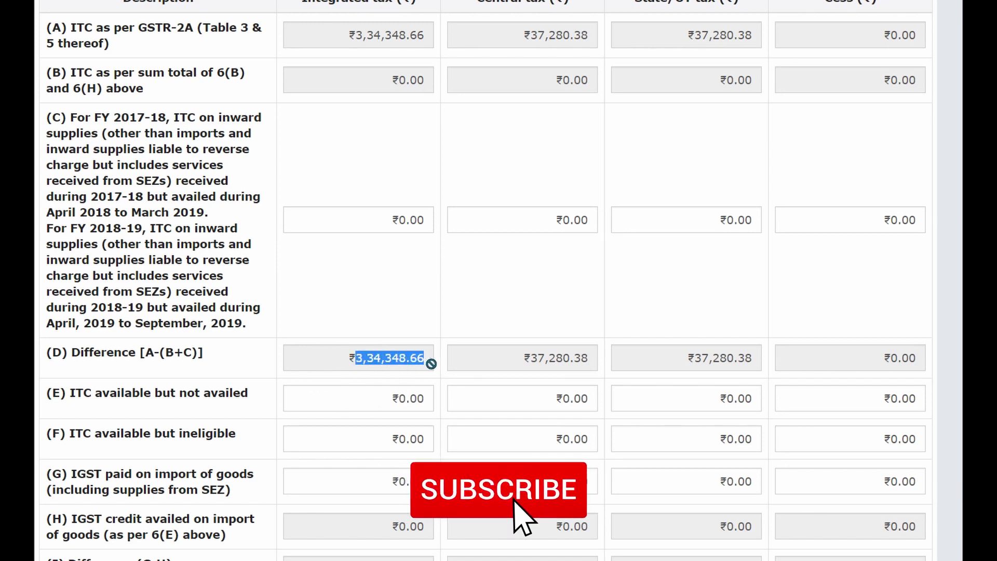
scroll(362, 284, "down", 5)
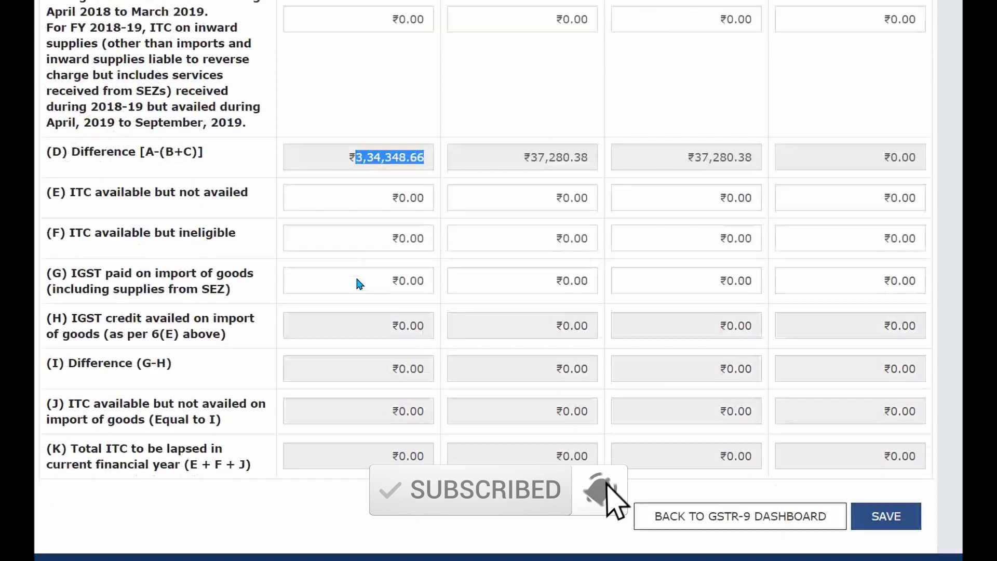
Return to the GSTR-9 dashboard and look over the table boxes from 4 to 15, including other ITC related information (8).
left_click(743, 464)
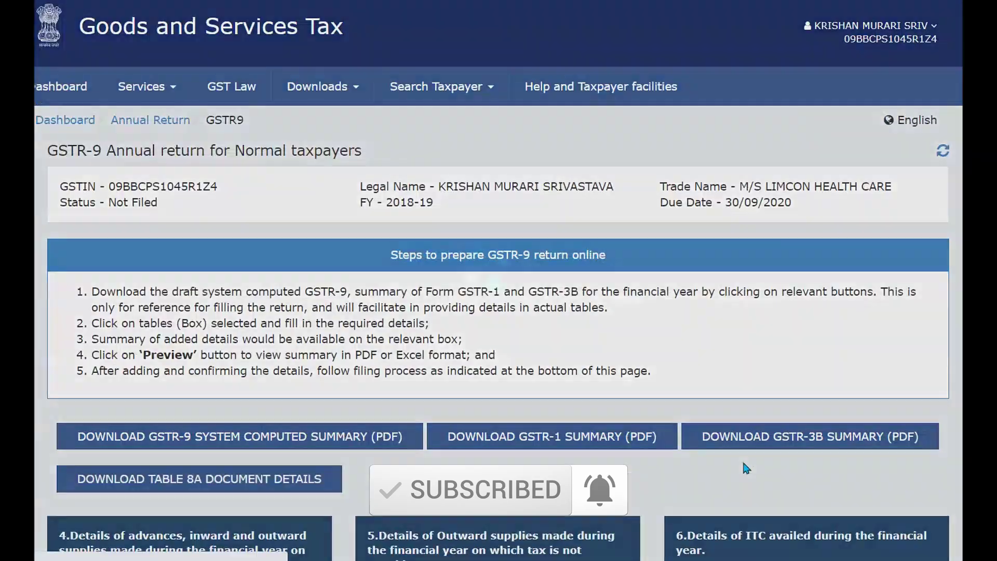
scroll(479, 308, "down", 7)
left_click(479, 307)
scroll(475, 305, "down", 1)
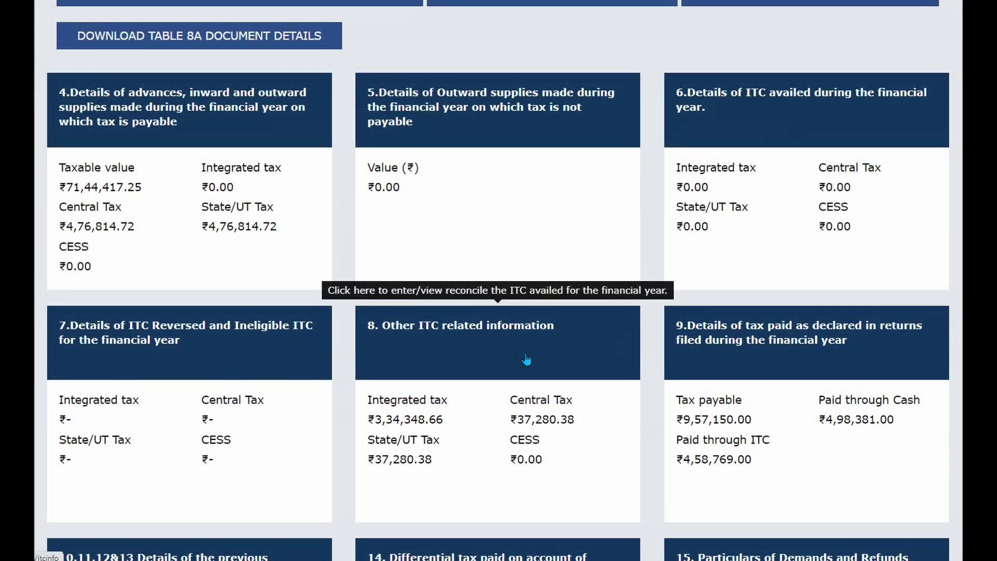
scroll(523, 362, "down", 1)
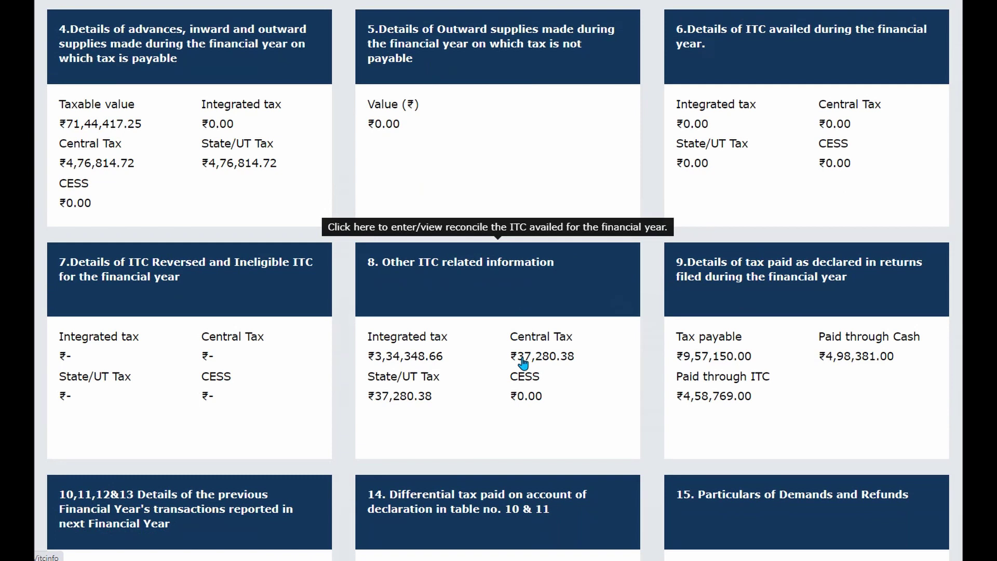